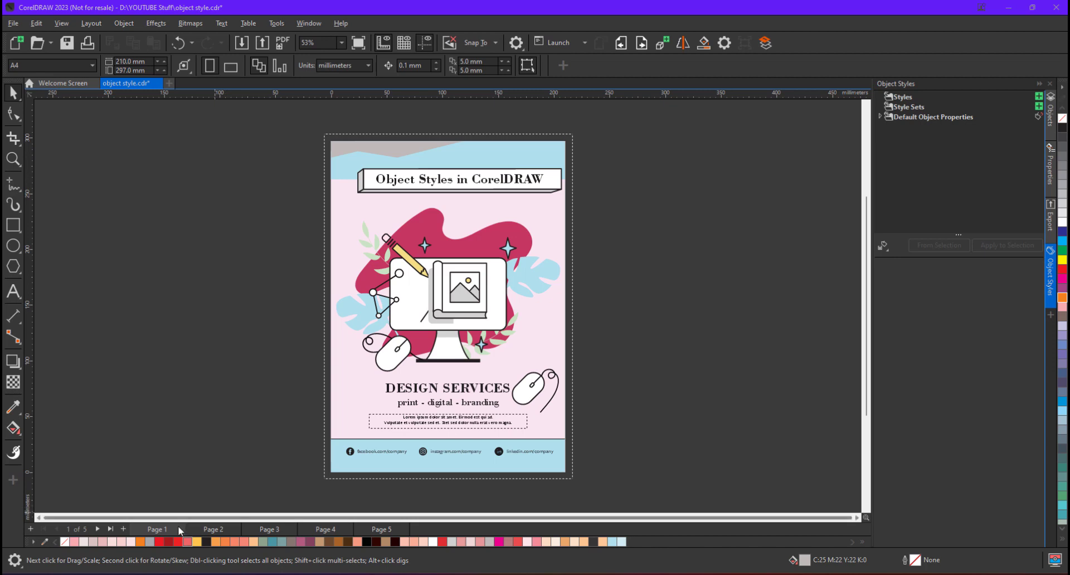
Page through the document's designs and go to the blank Page 5.
click(212, 531)
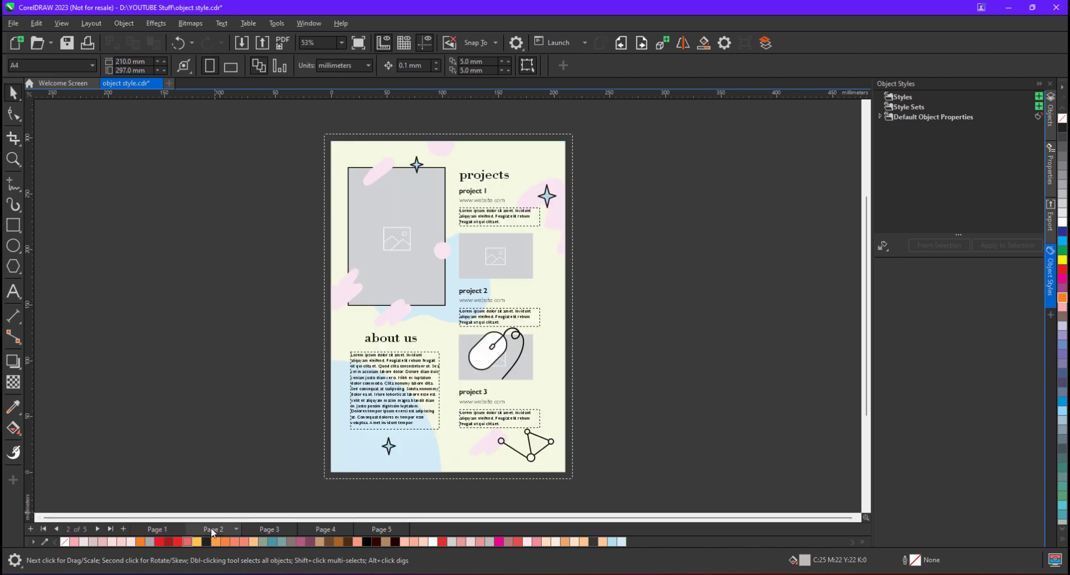
click(265, 529)
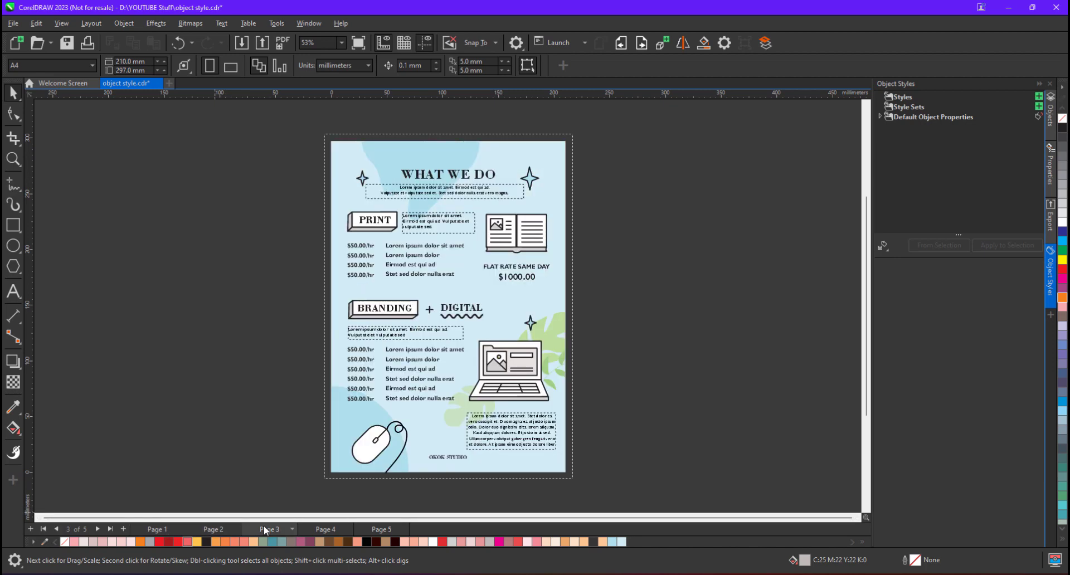
click(326, 529)
click(380, 528)
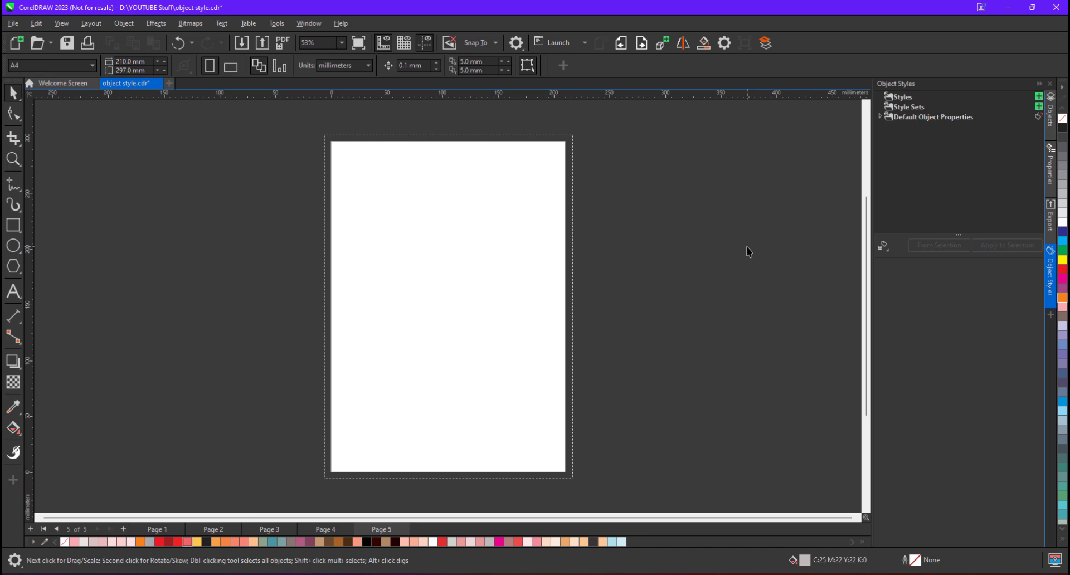
Check in the list of available dockers that Object Styles is enabled.
click(311, 23)
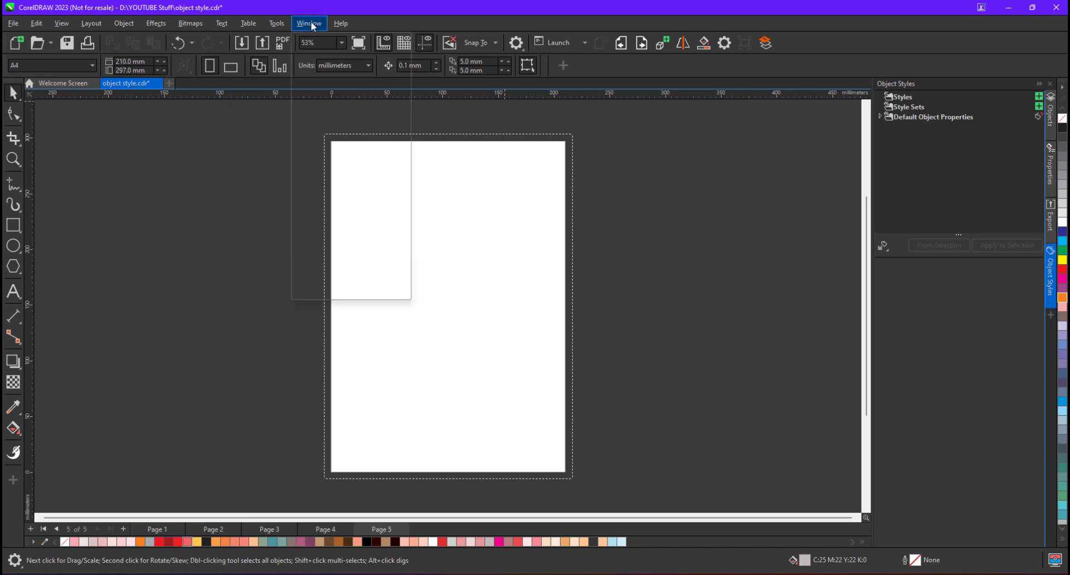
mouse_move(379, 224)
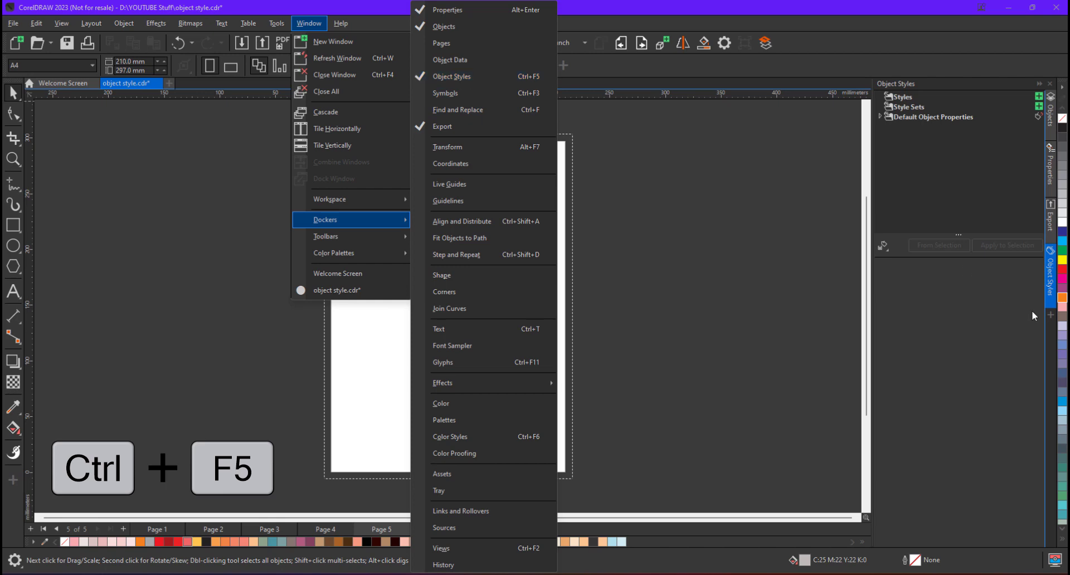
click(1051, 316)
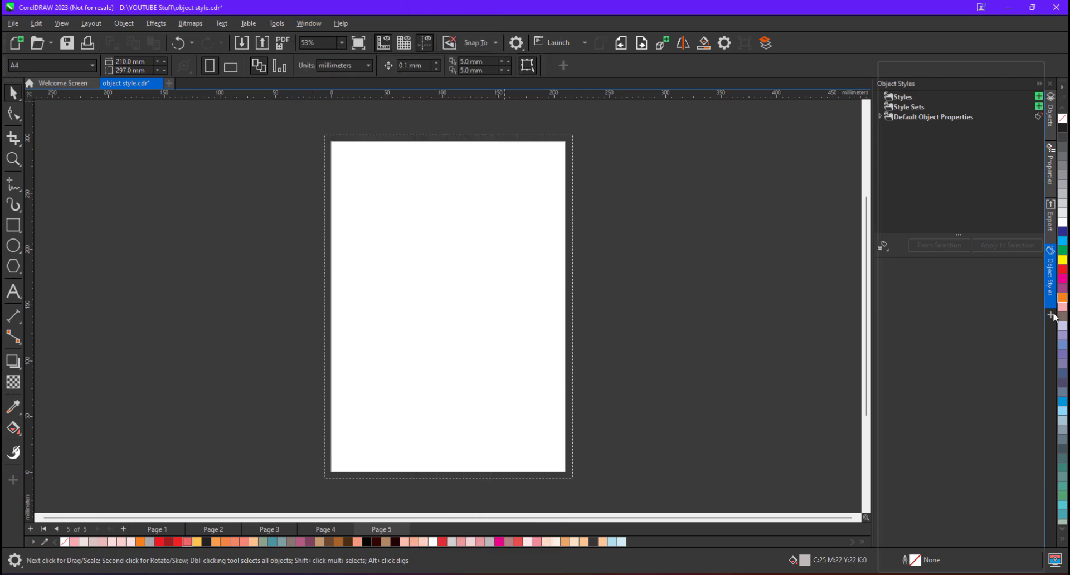
click(1051, 315)
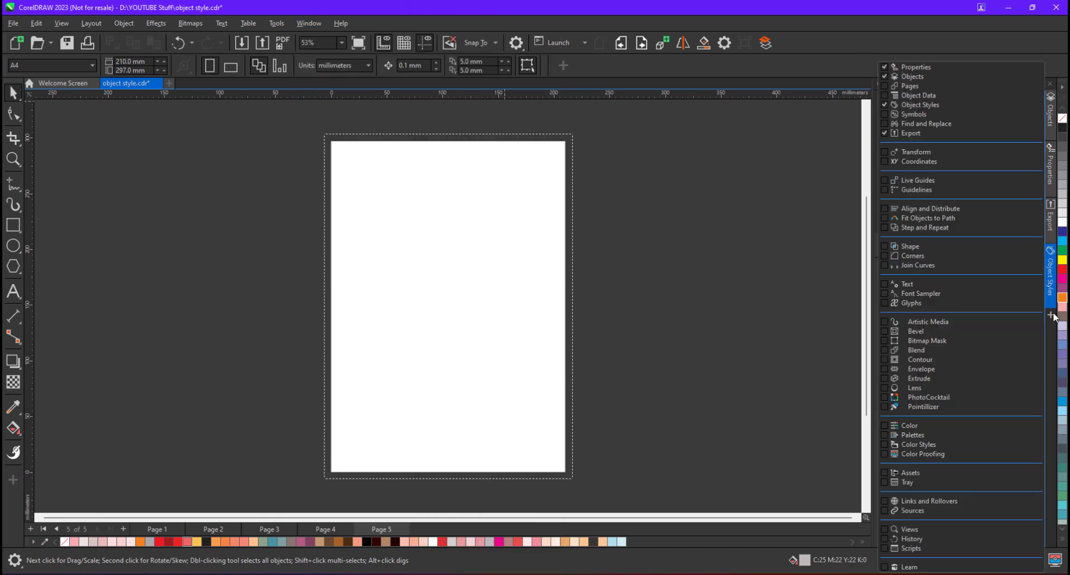
click(888, 105)
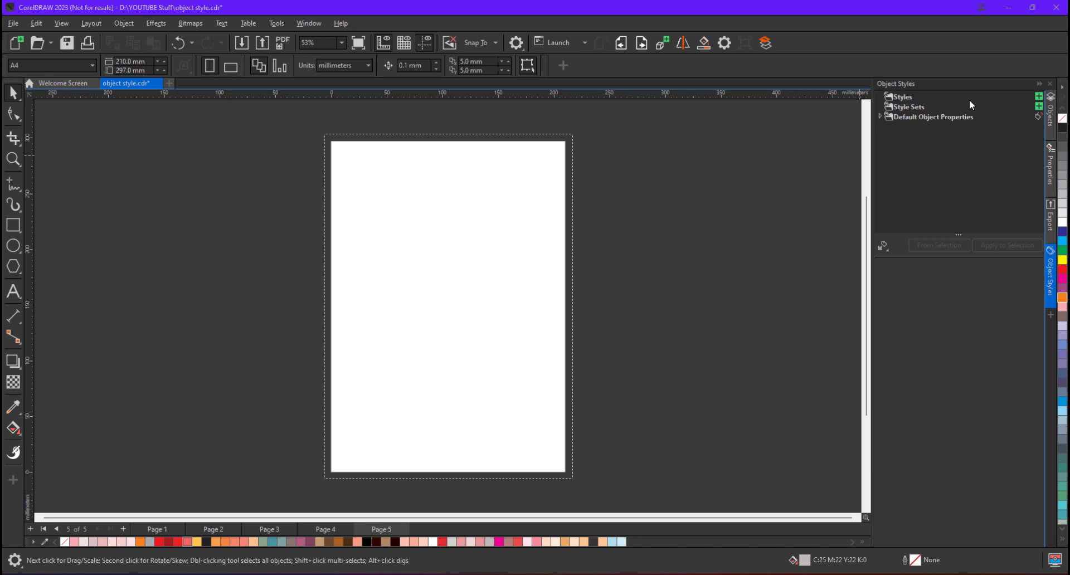
Create four new object styles: one each for Outline, Fill, Character and Paragraph.
click(1038, 96)
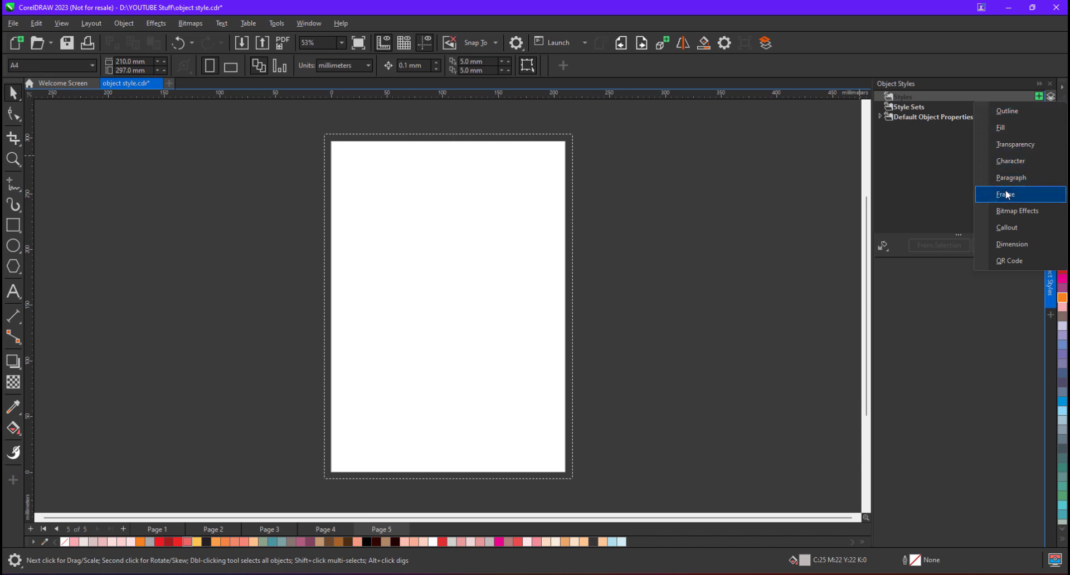
click(1012, 114)
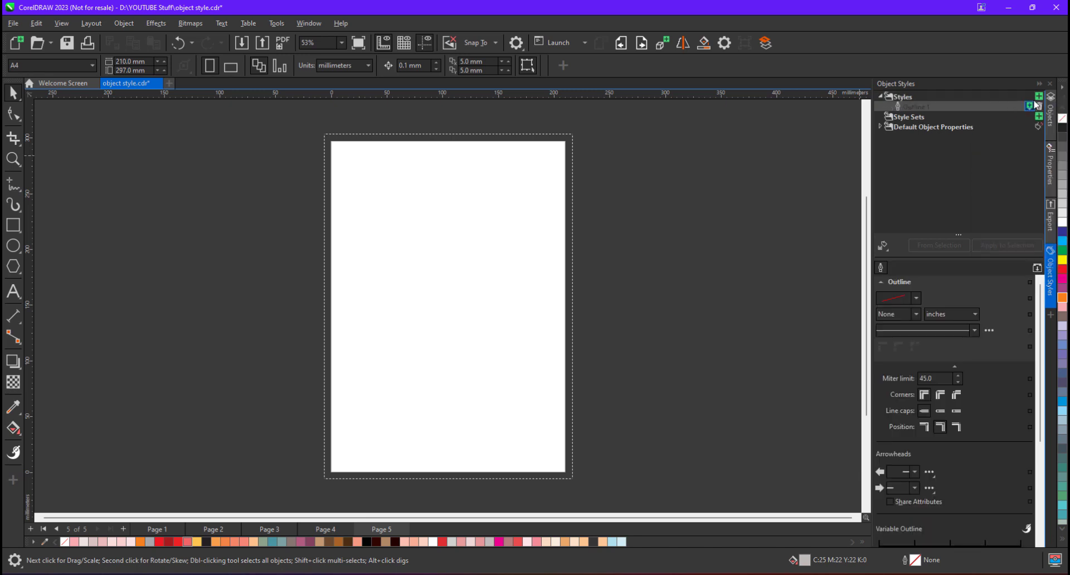
click(1039, 98)
click(1010, 125)
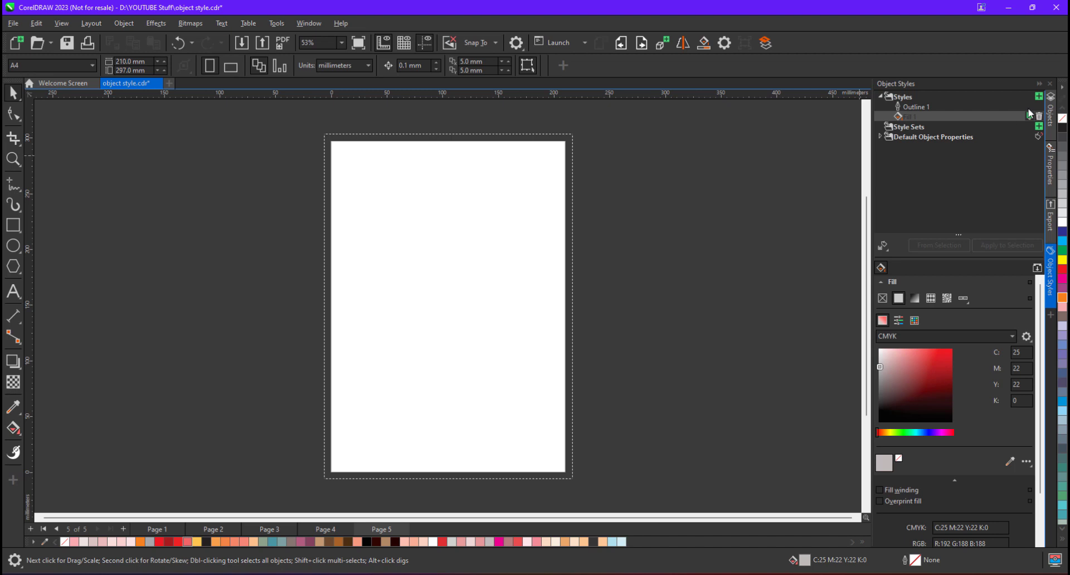
click(1039, 98)
click(1011, 163)
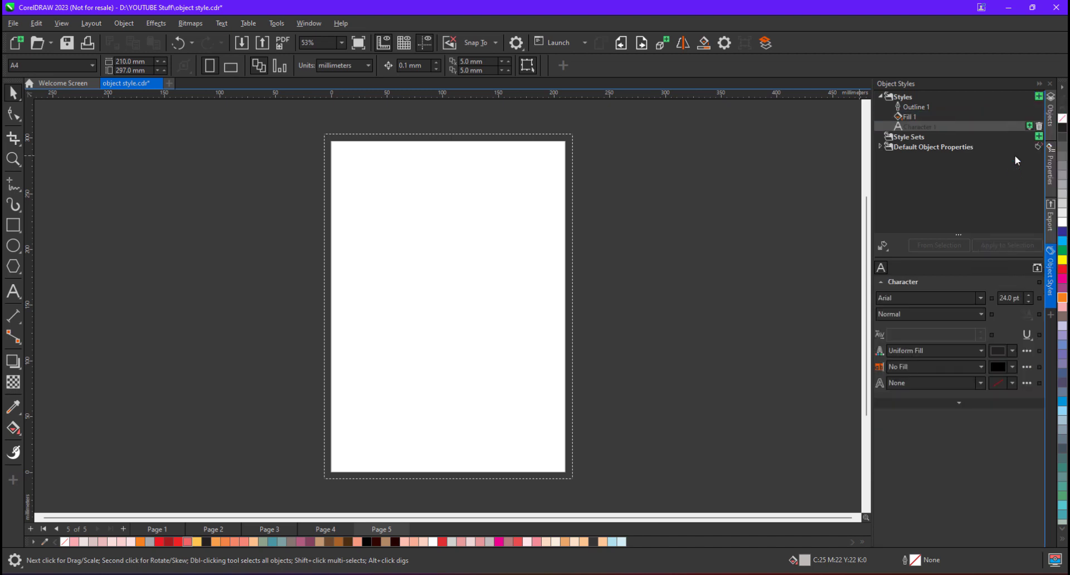
click(1038, 98)
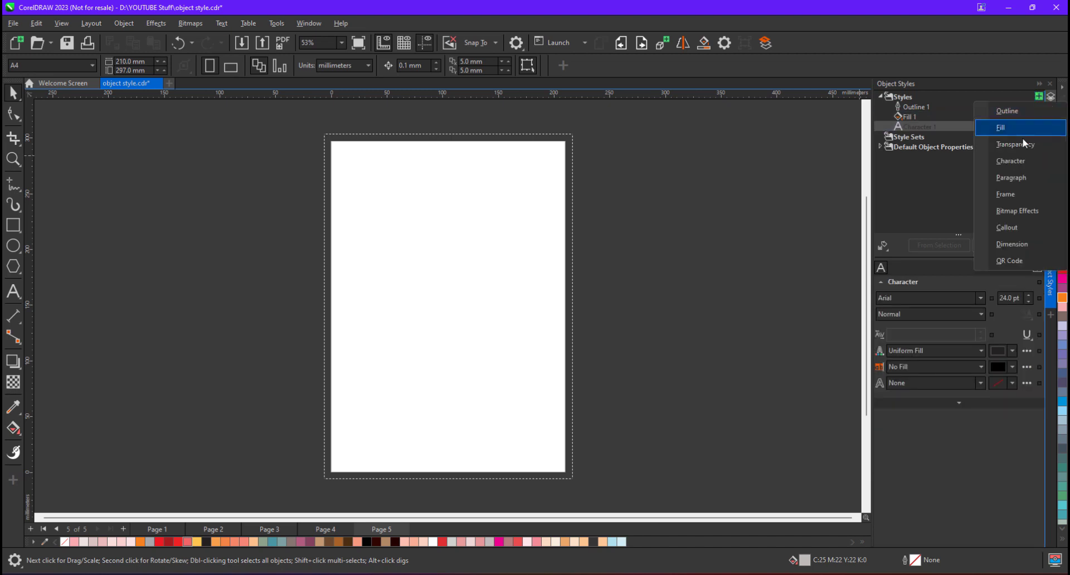
click(1011, 179)
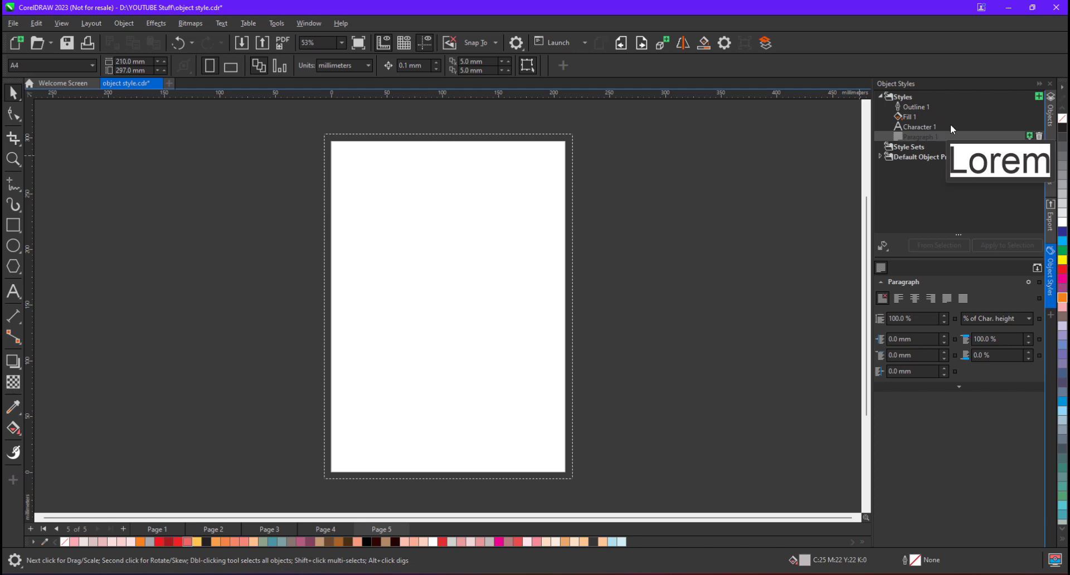
Draw a square in the lower left of the page and a circle about 61 mm in diameter to its right.
click(15, 233)
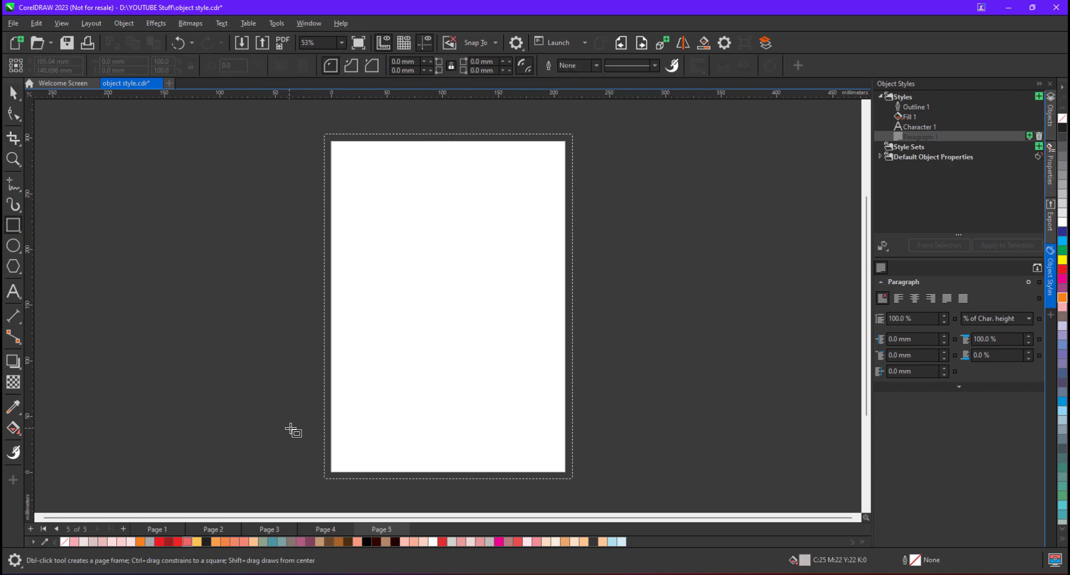
drag(345, 379, 390, 448)
key(F7)
drag(435, 378, 475, 446)
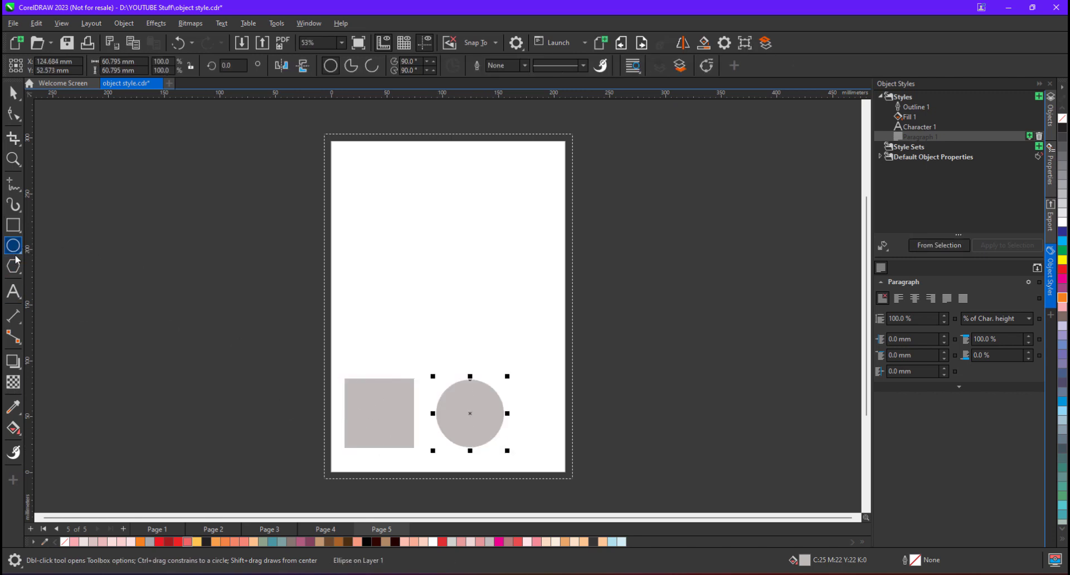
Add a paragraph text frame about 131 × 87 mm above the shapes and fill it with placeholder text.
click(12, 291)
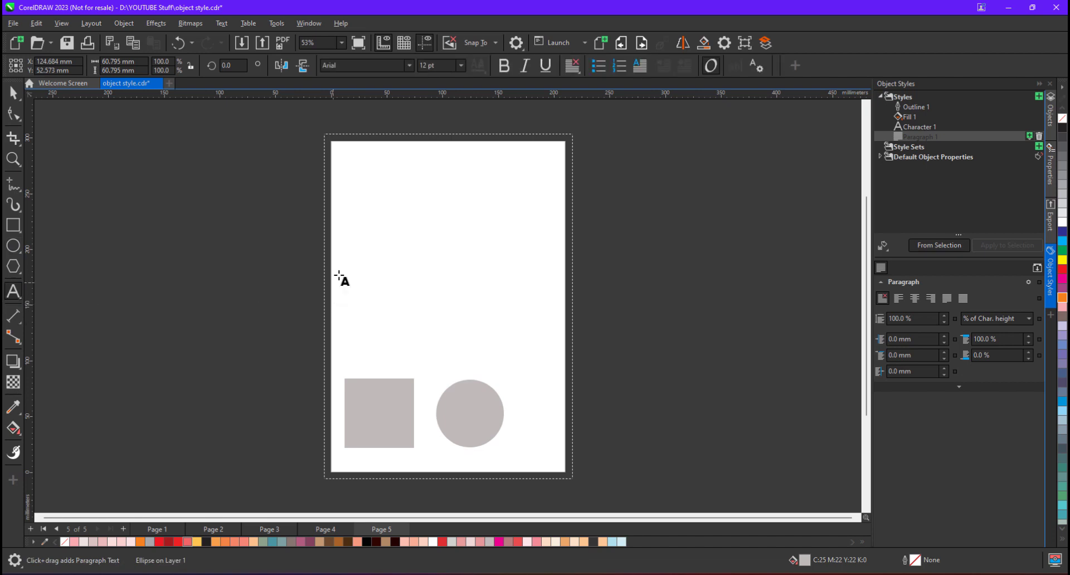
drag(349, 265, 494, 363)
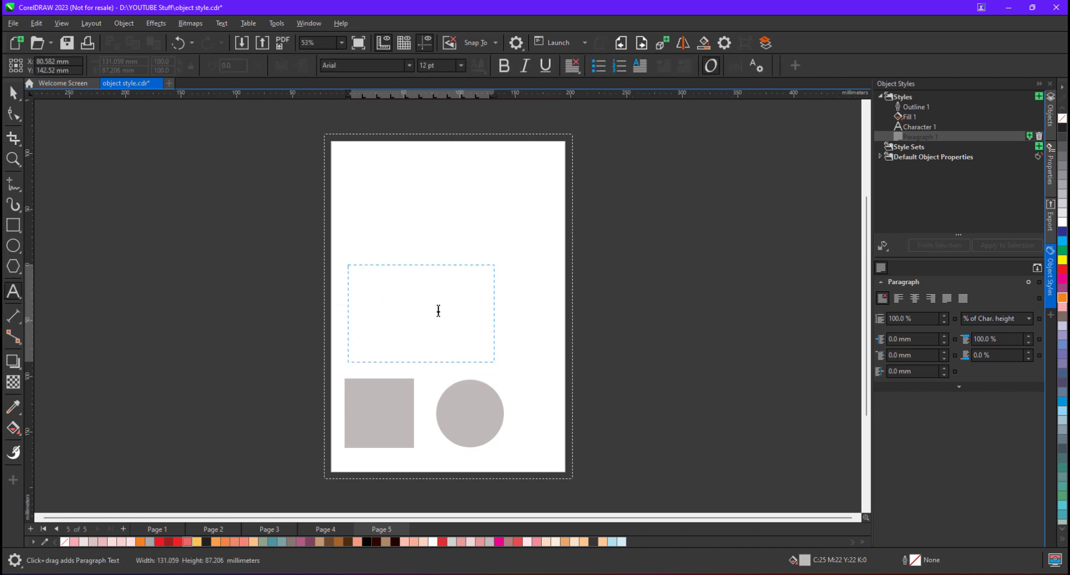
right_click(437, 310)
click(479, 304)
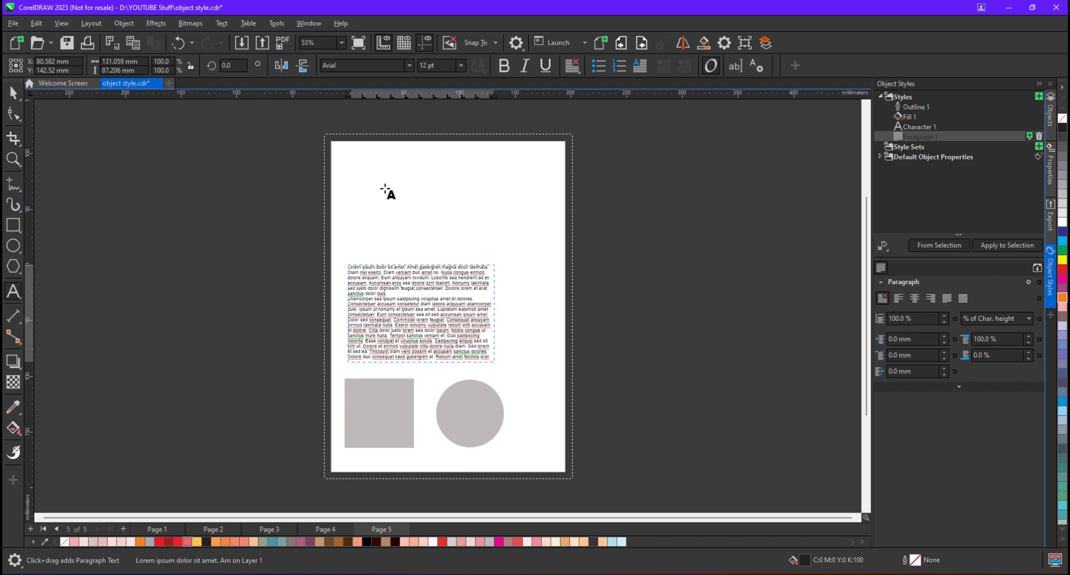
Add the artistic text line "Coel daw is a vecto tool" above the paragraph frame.
click(368, 225)
text(C)
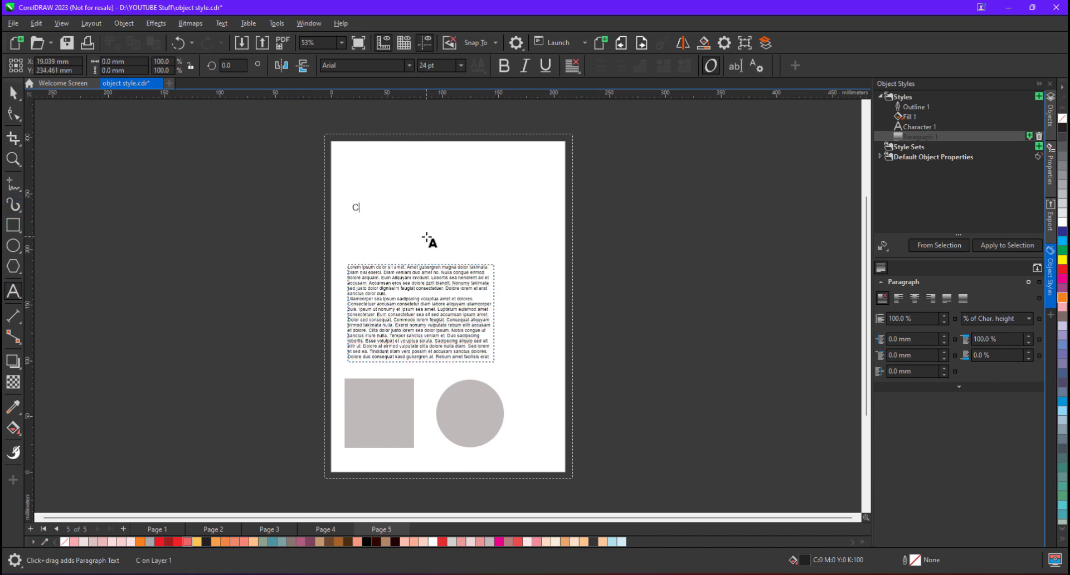
text(oel daw is a vecto tool)
click(436, 209)
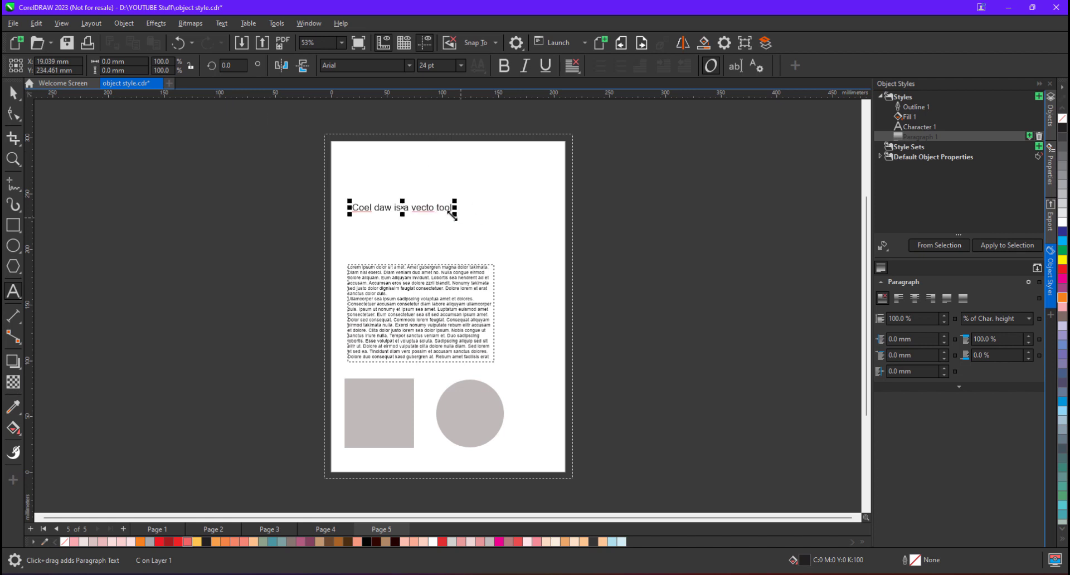
Correct the beginning of the artistic text line to read "CoelDRAW".
click(386, 212)
key(BackSpace)
key(BackSpace)
key(BackSpace)
key(BackSpace)
key(BackSpace)
text(DRAW)
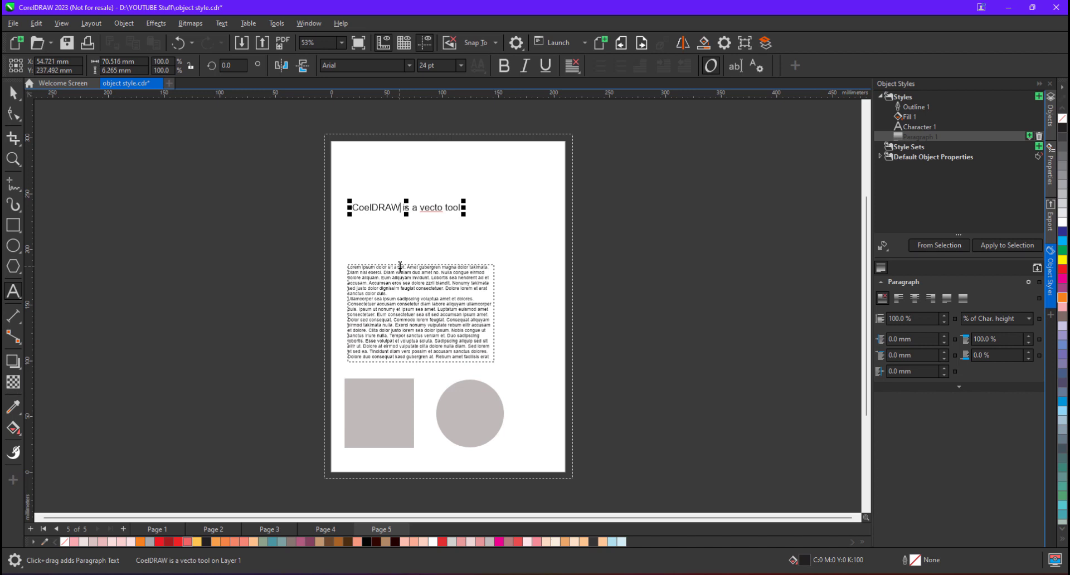
click(14, 93)
Set the colour of the Outline 1 style to green.
click(923, 106)
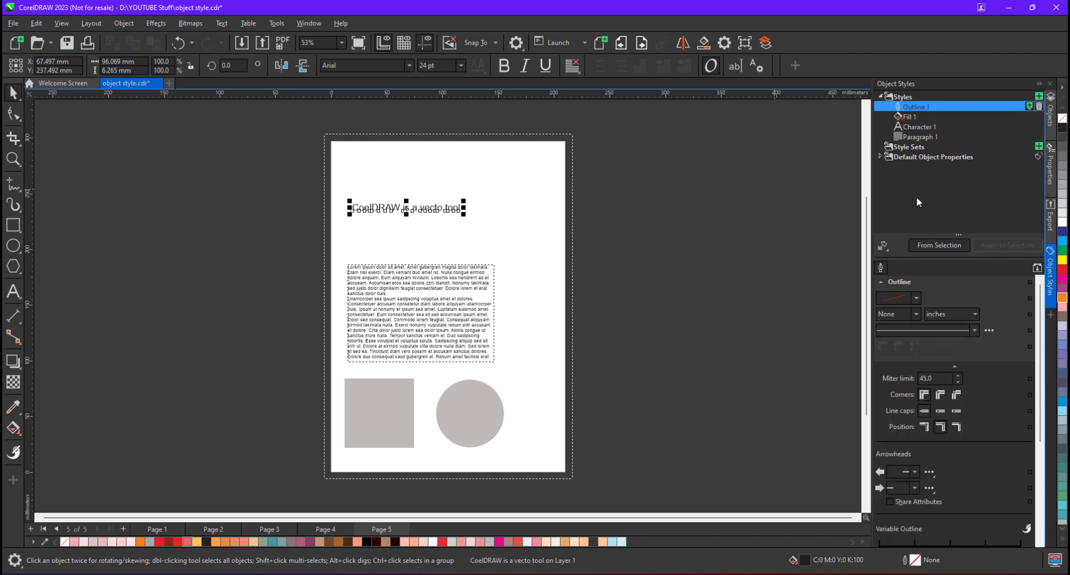
click(917, 298)
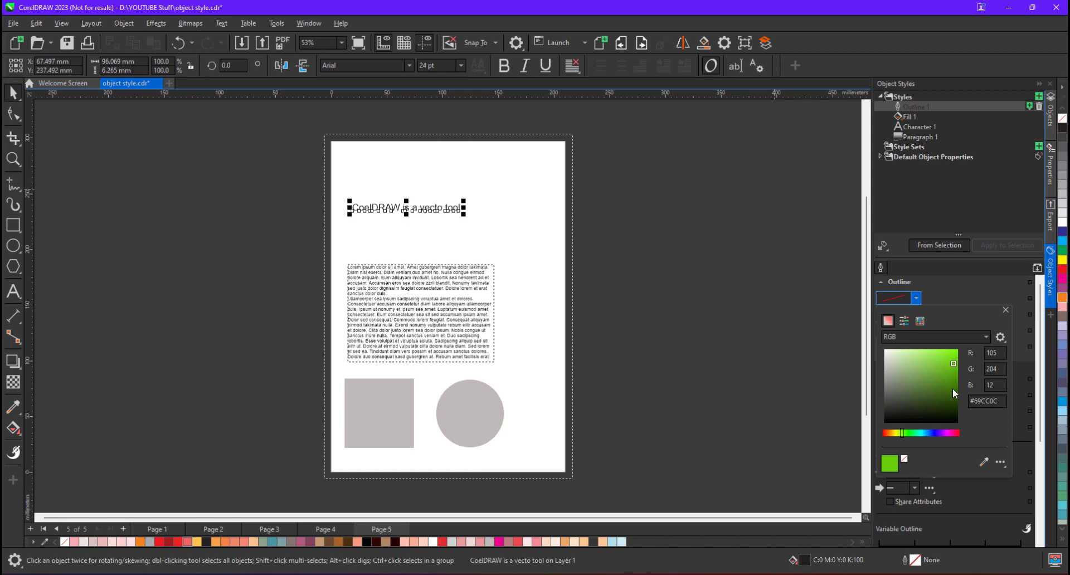
click(954, 374)
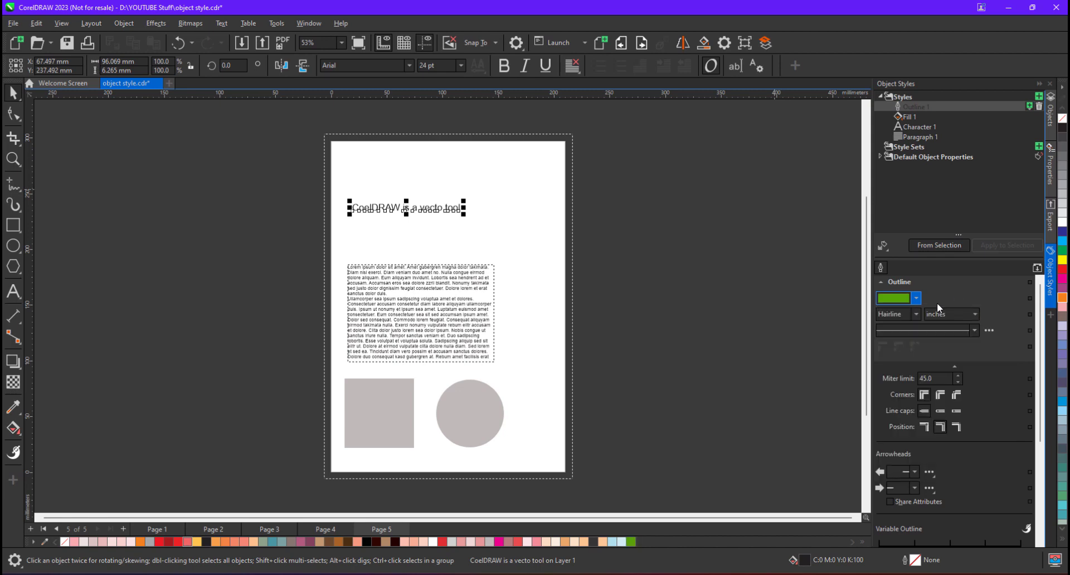
Set the Outline 1 style's width to 10 px, with pixels as unit, and give it a dashed line style.
click(917, 314)
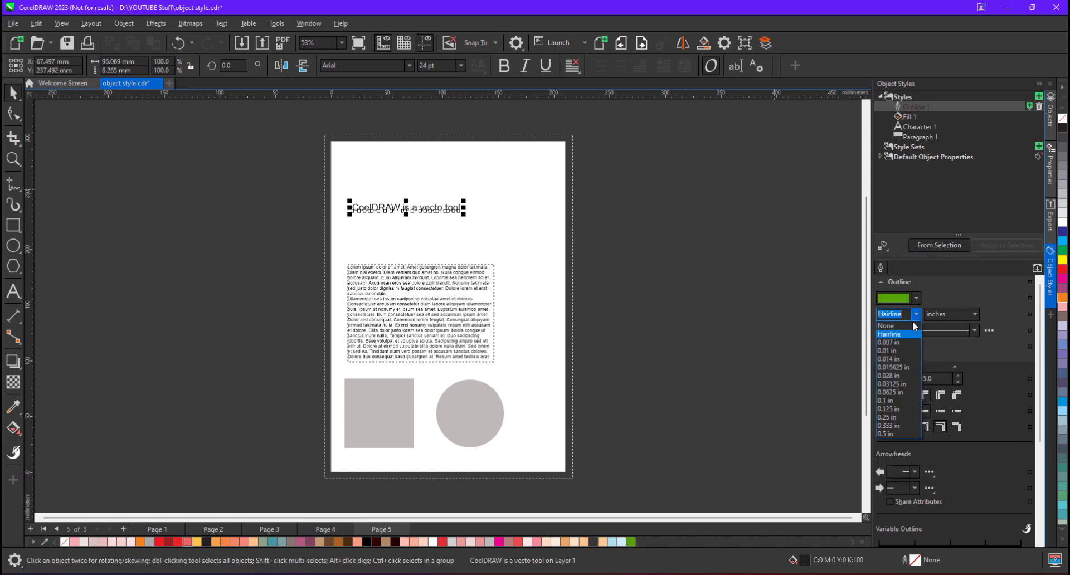
click(943, 314)
click(945, 312)
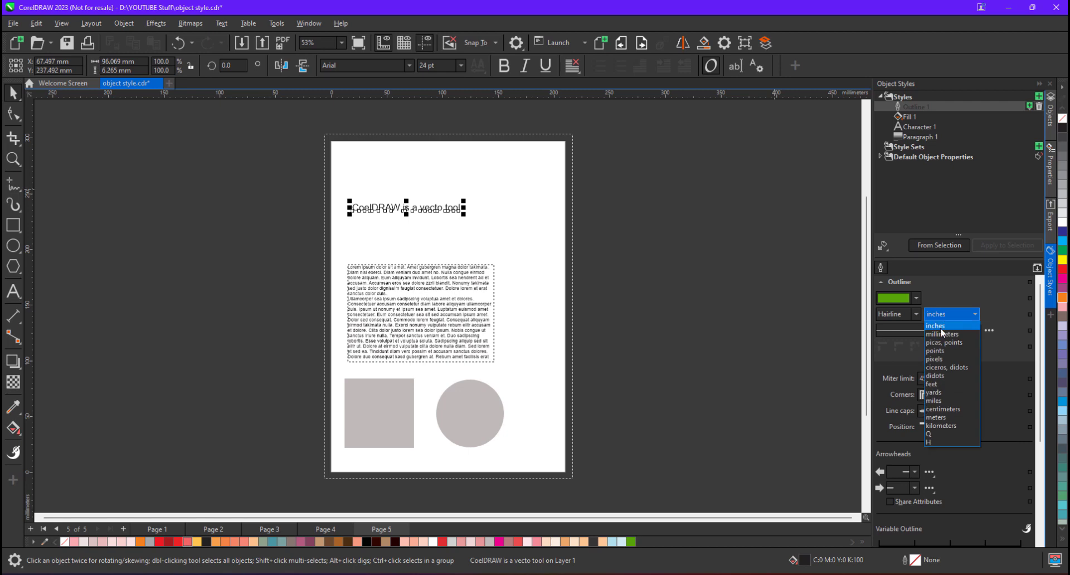
click(935, 359)
click(915, 315)
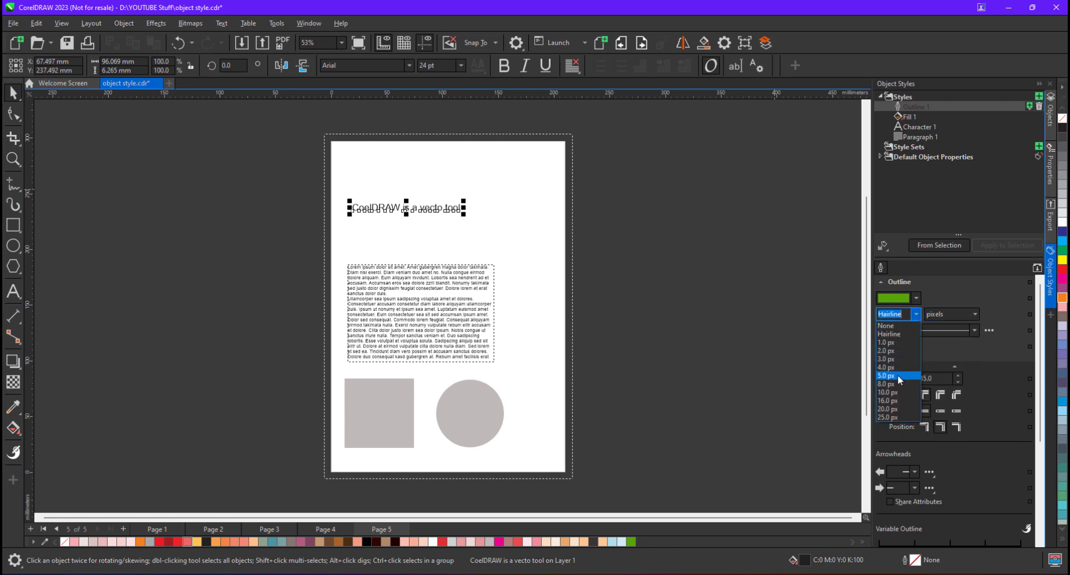
click(887, 393)
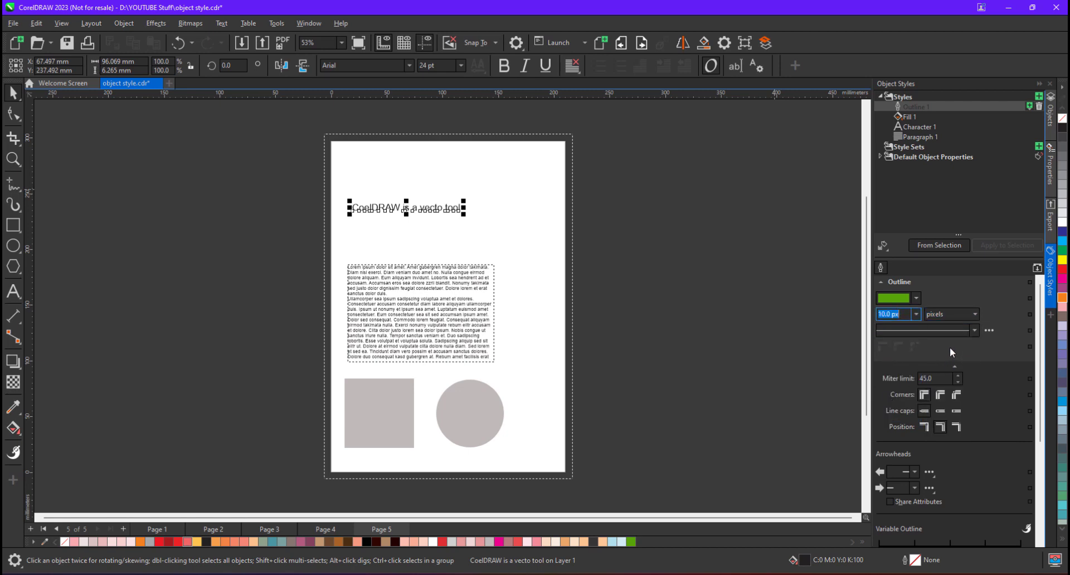
click(978, 330)
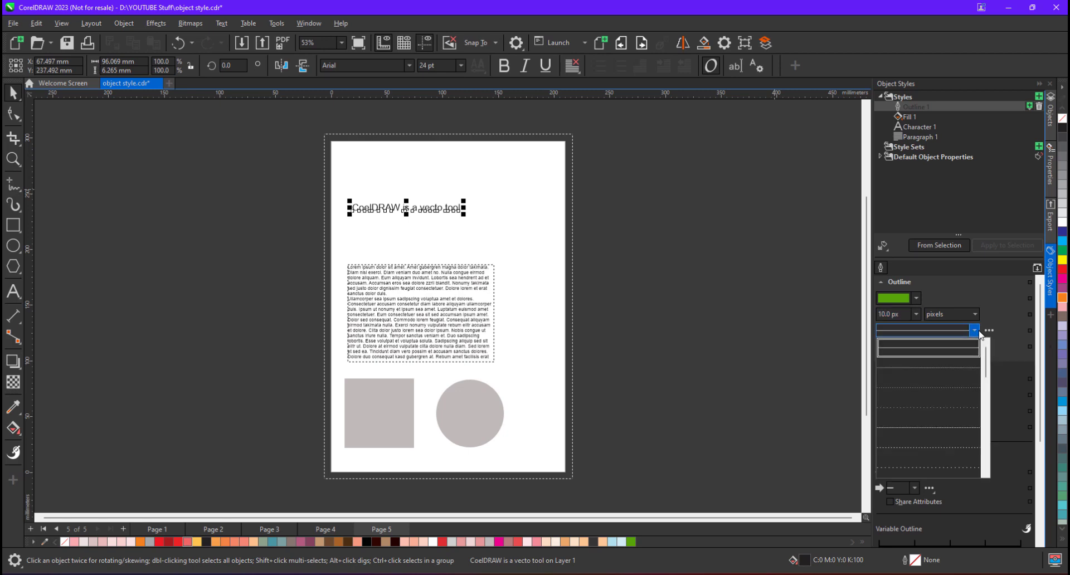
click(908, 379)
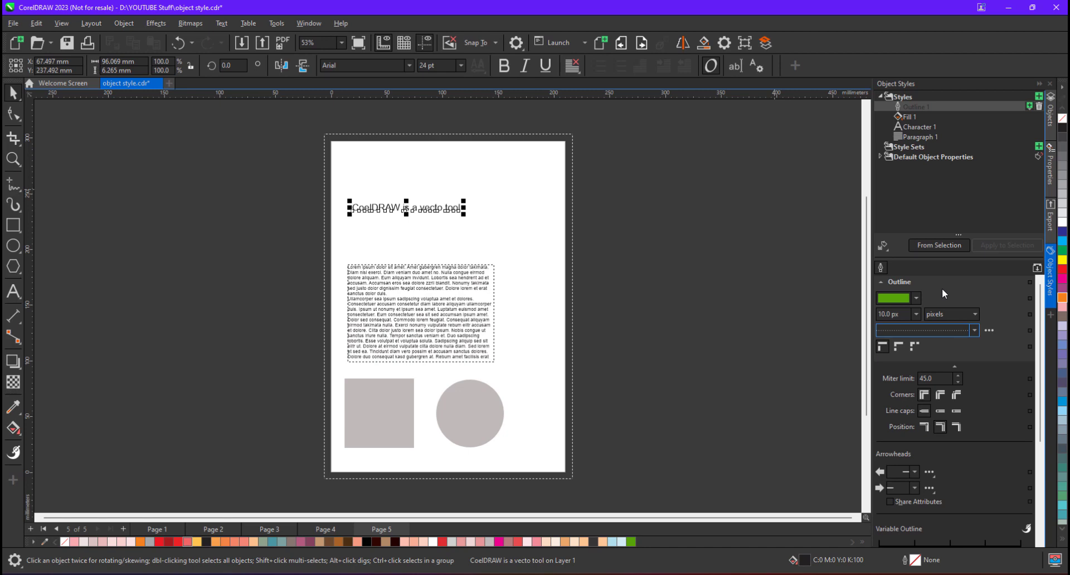
Give the Fill 1 style an elliptical fountain fill with a dark blue start colour of C100 M93 Y5 K3.
click(910, 117)
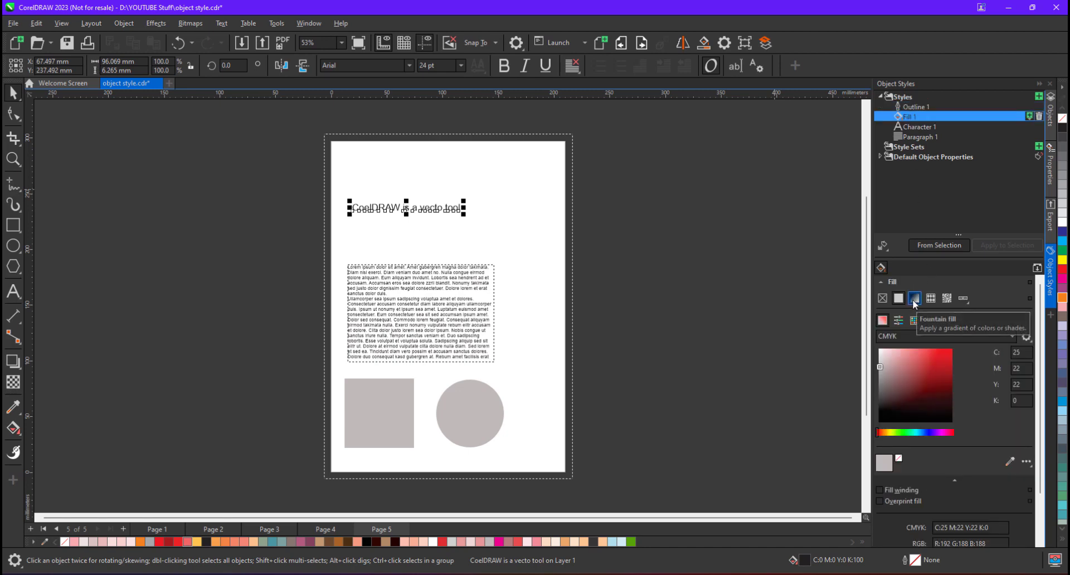
click(913, 299)
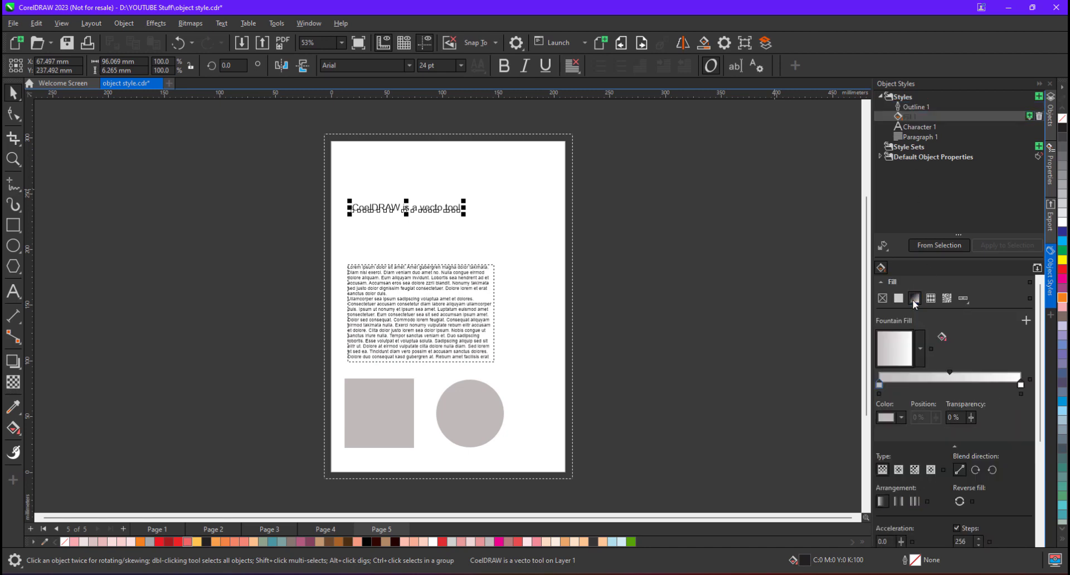
click(902, 471)
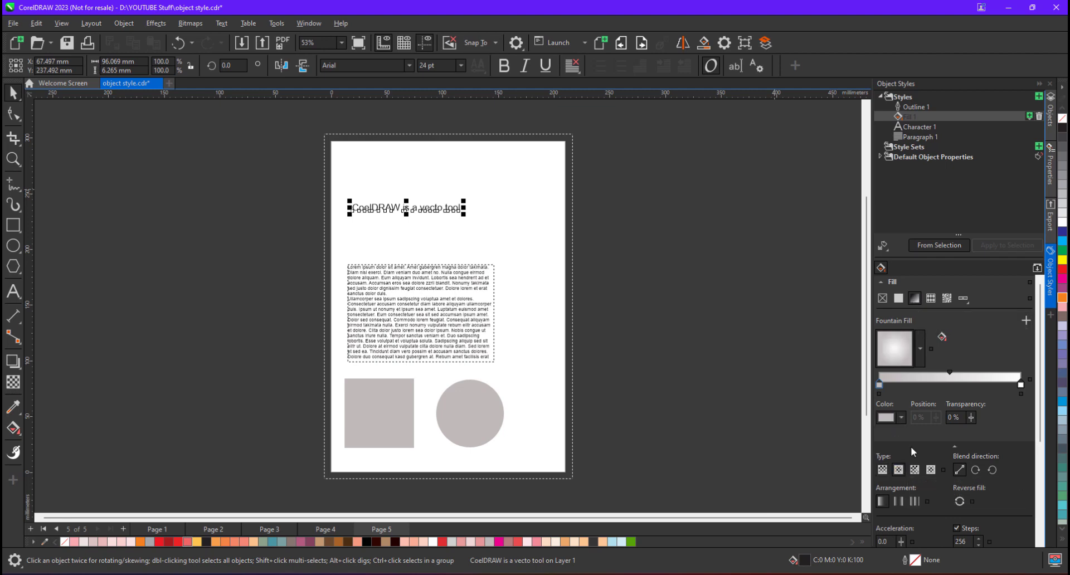
click(901, 417)
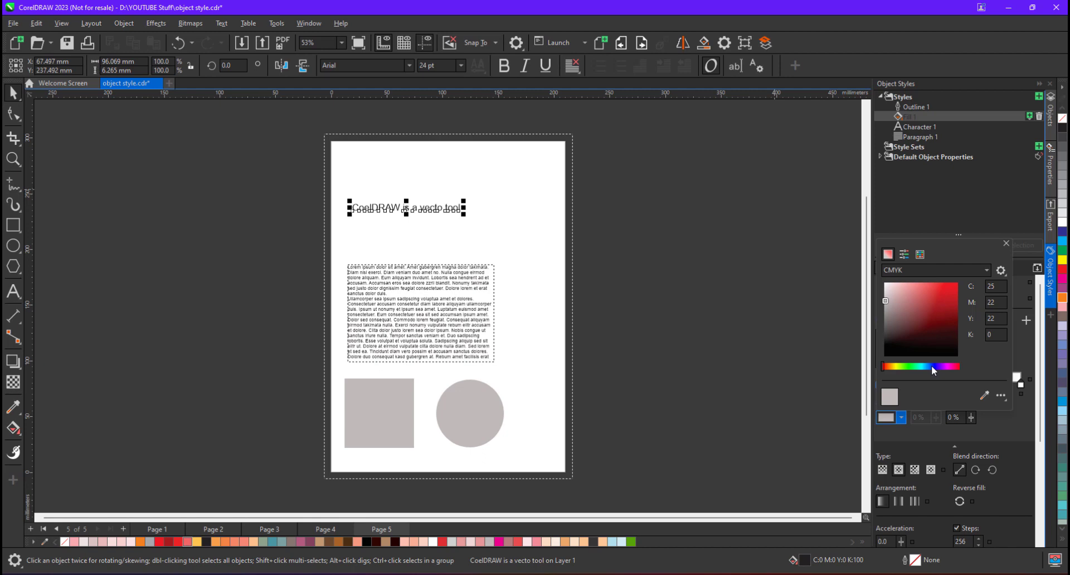
click(931, 366)
click(943, 311)
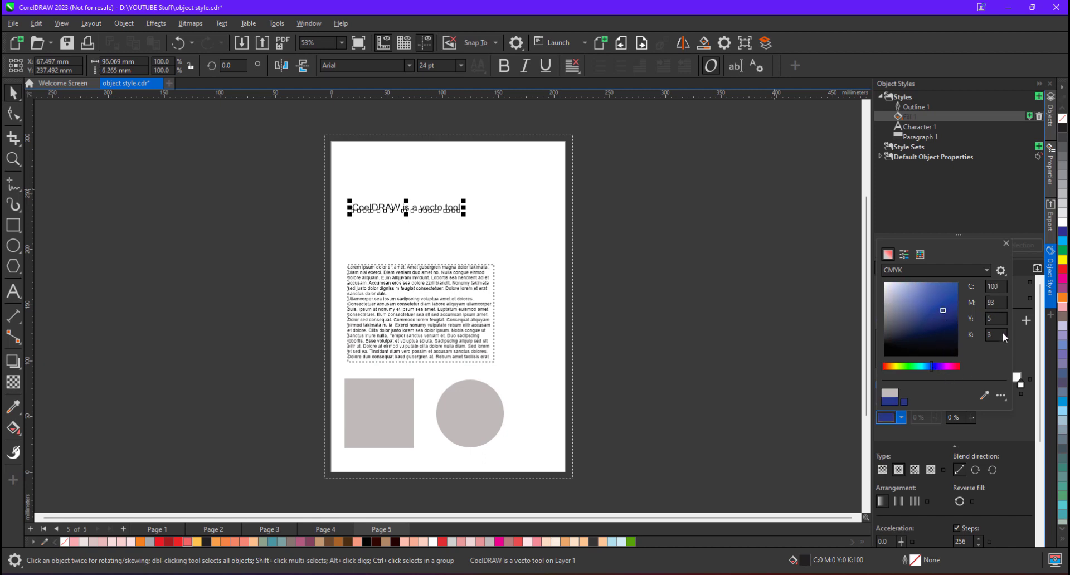
click(1007, 244)
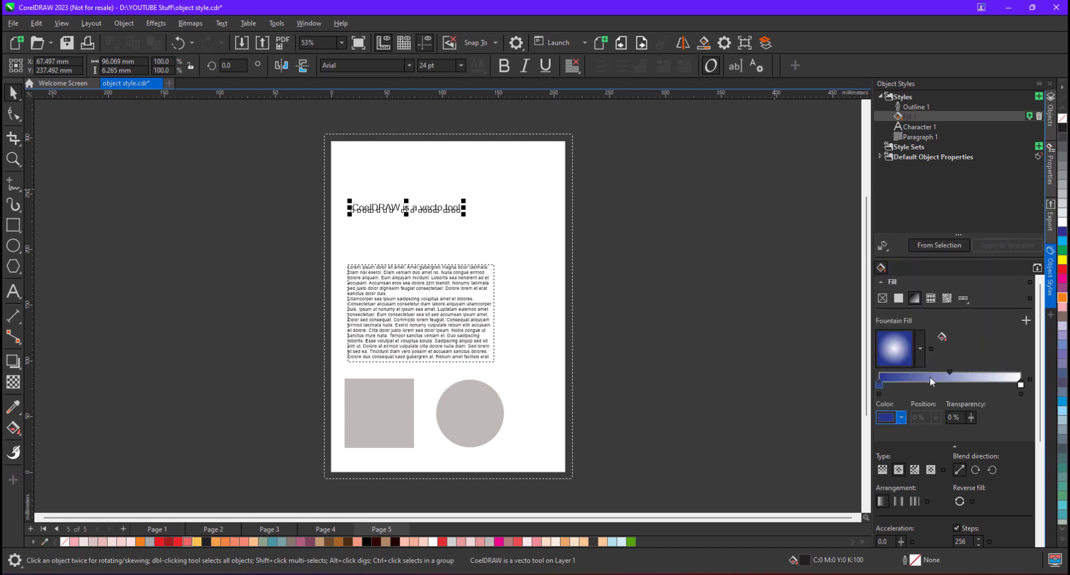
Set the end colour of the Fill 1 style's gradient to a brownish orange, C21 M67 Y100 K9.
click(1021, 384)
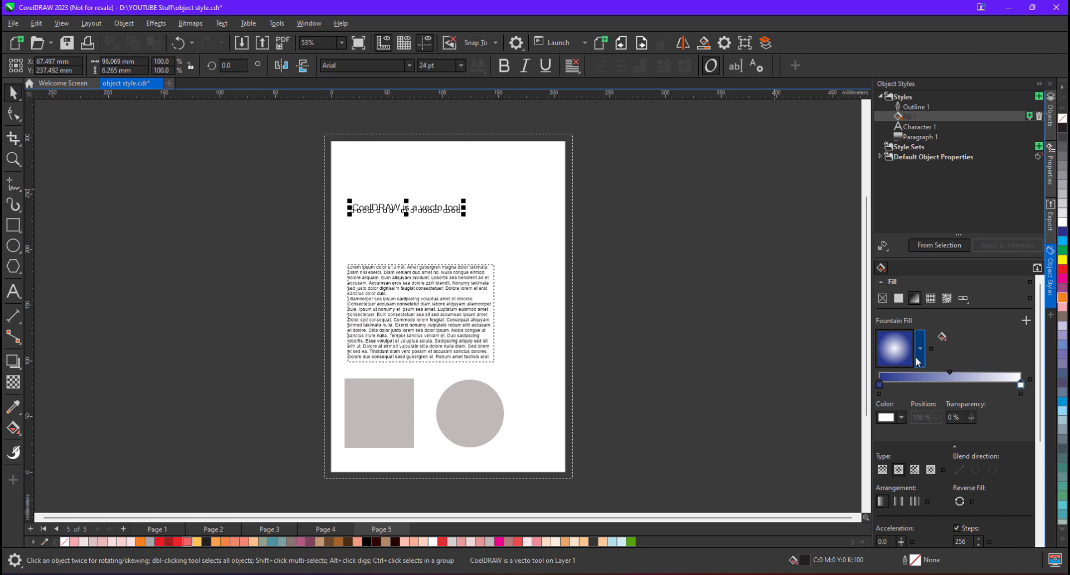
click(903, 417)
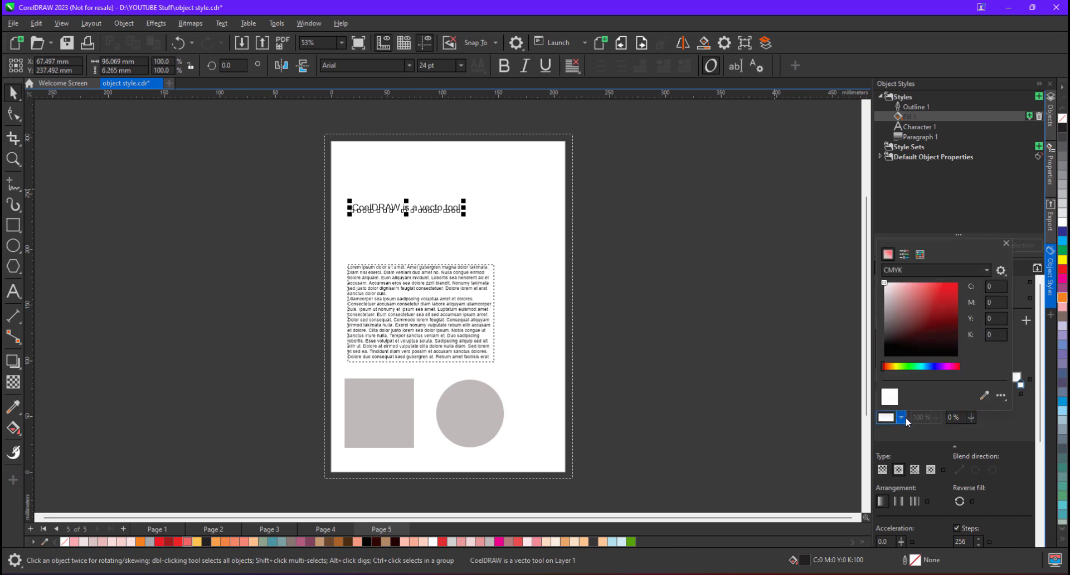
drag(912, 371, 890, 366)
drag(943, 309, 952, 300)
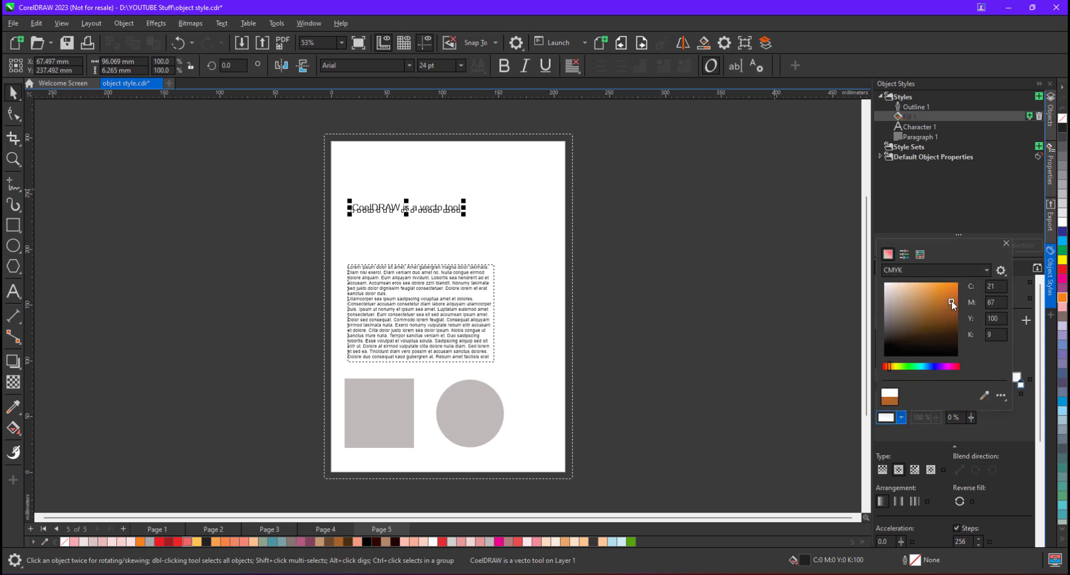
click(1006, 244)
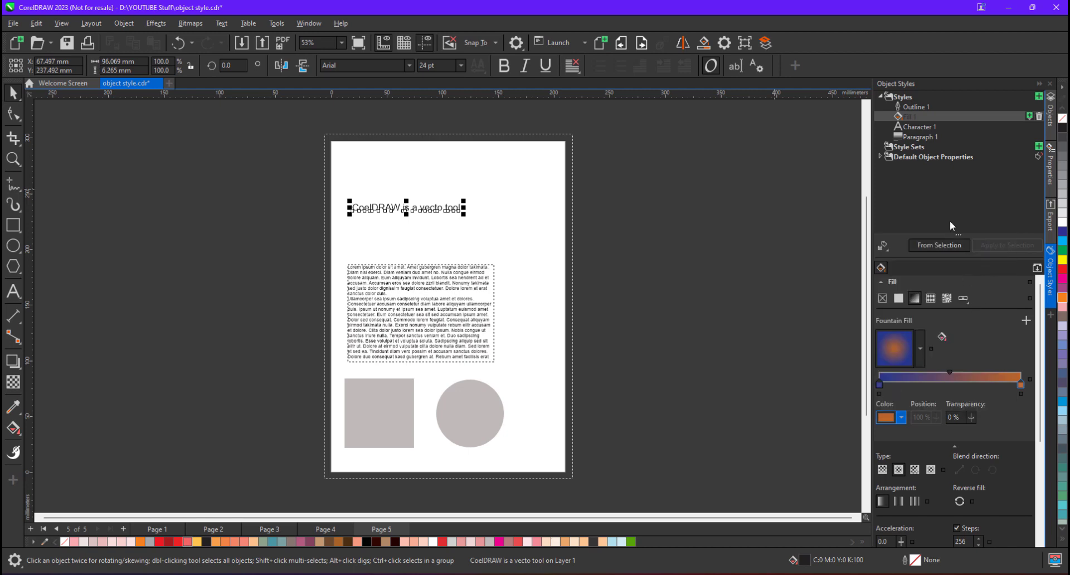
Set the Character 1 style to the Asset font at 20 pt with a red uniform text fill.
click(921, 127)
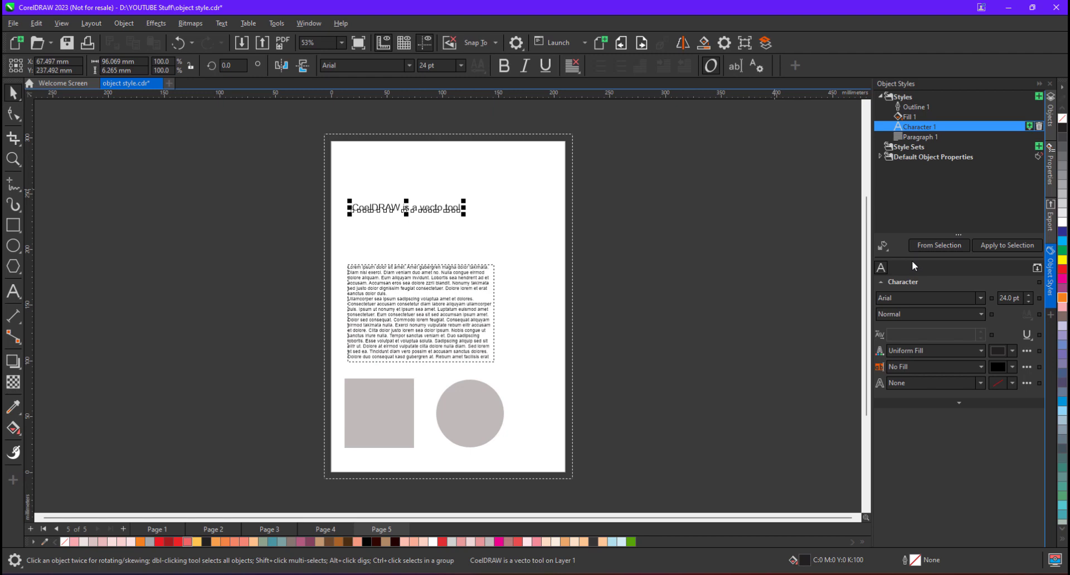
click(981, 298)
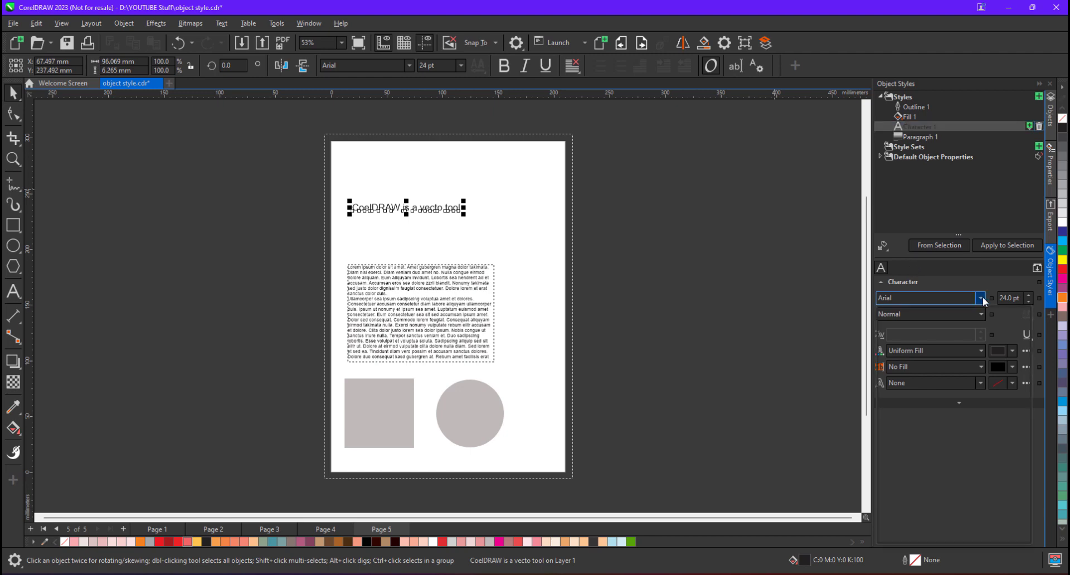
scroll(945, 380, down, 5)
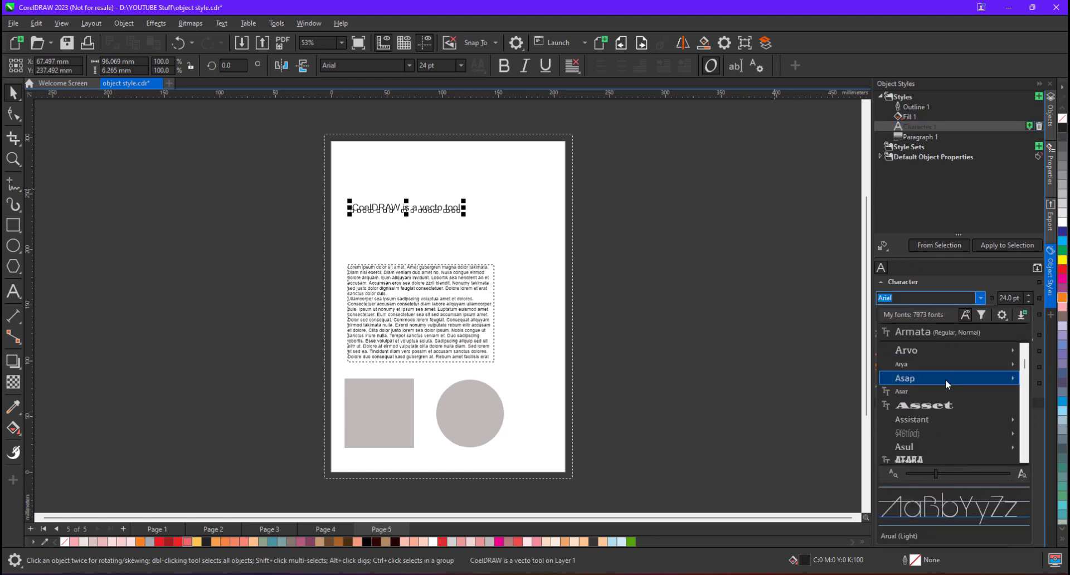
click(928, 406)
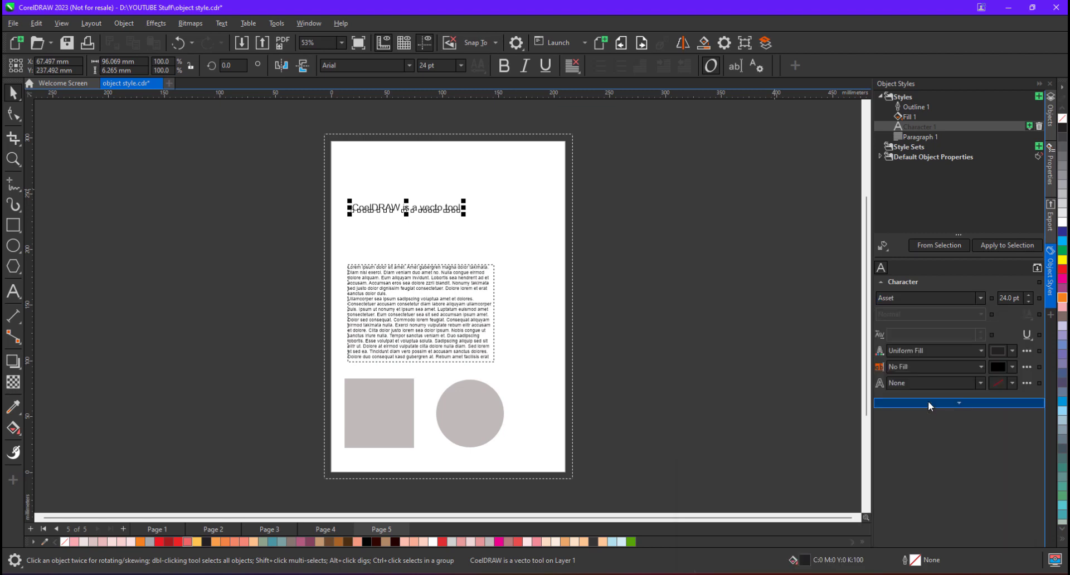
double_click(1004, 298)
text(20)
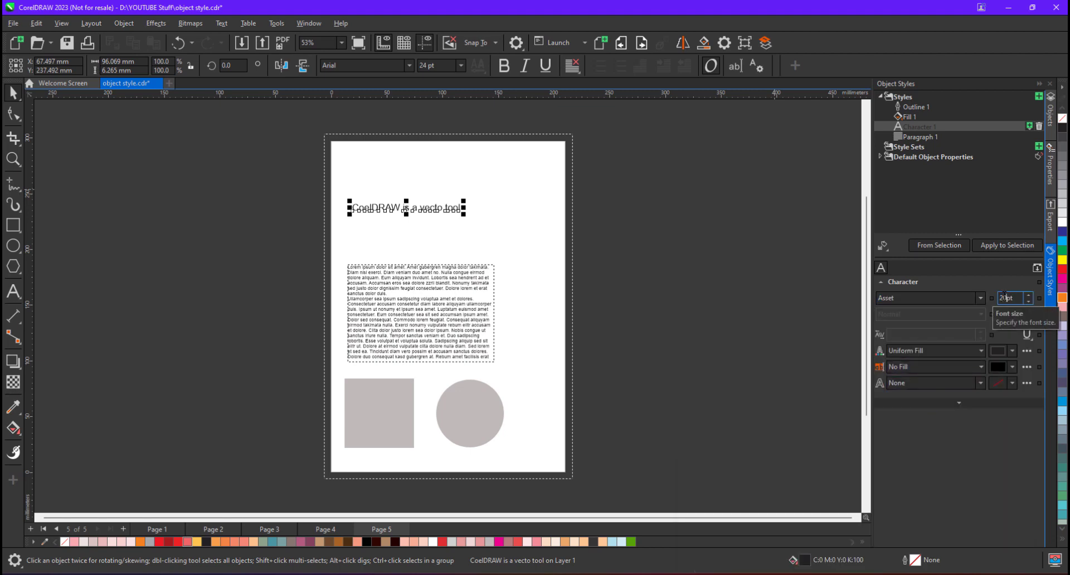
key(Return)
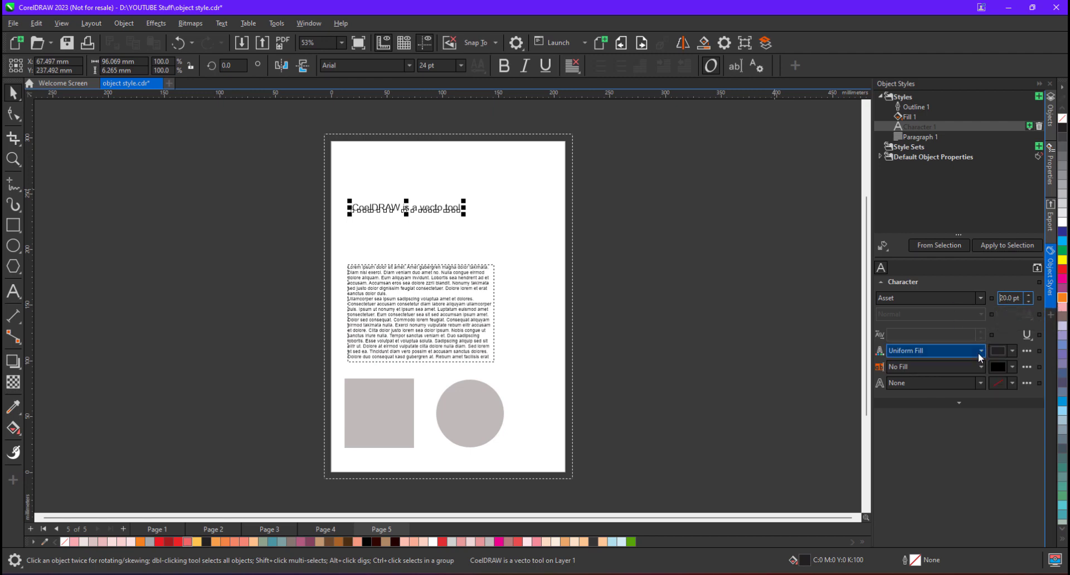
click(1012, 350)
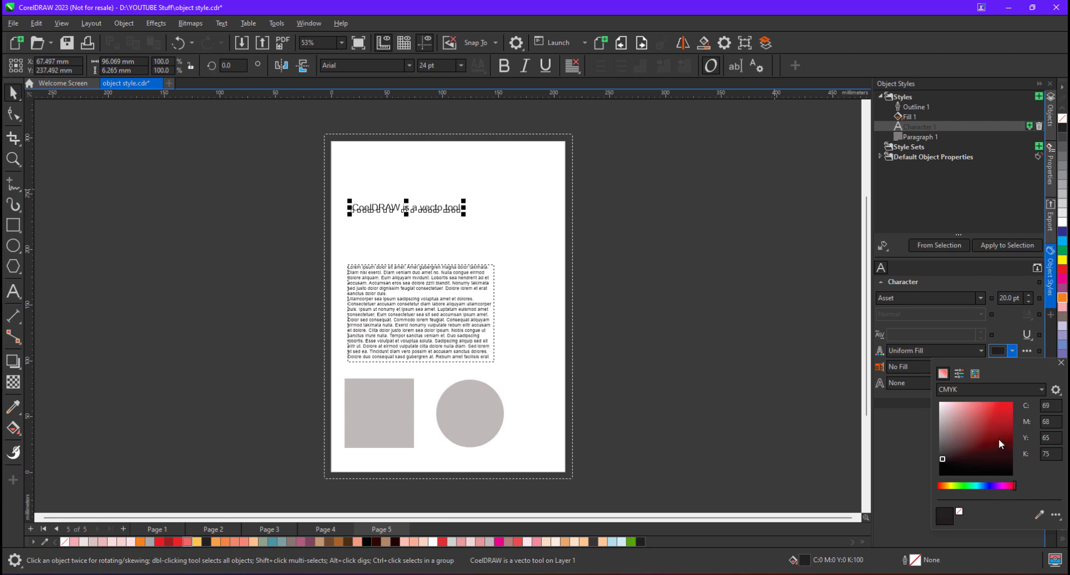
click(1008, 415)
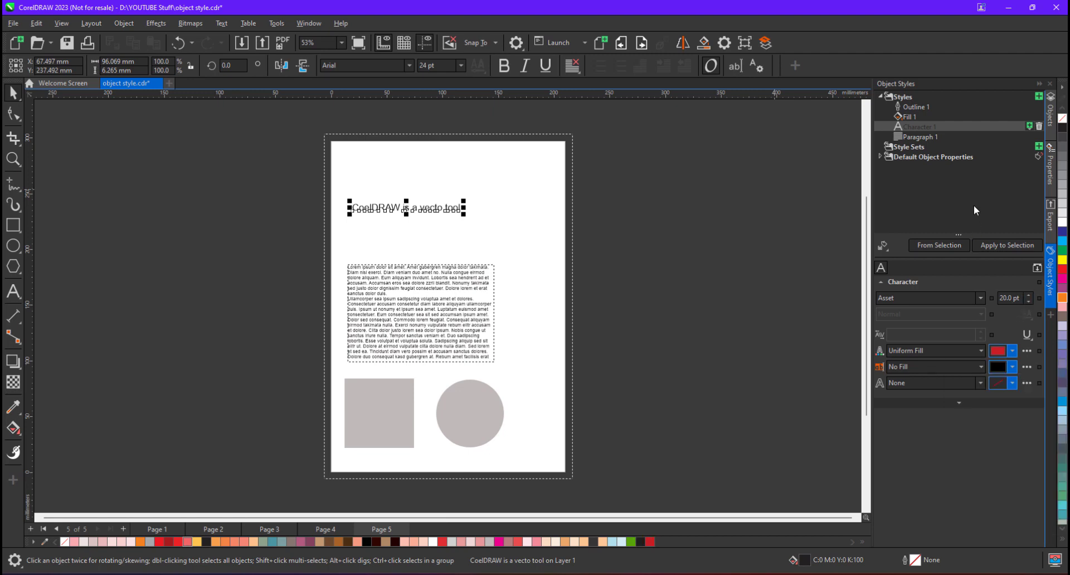
Set the Paragraph 1 style's line spacing to 150% of character height and its alignment to centred.
click(929, 137)
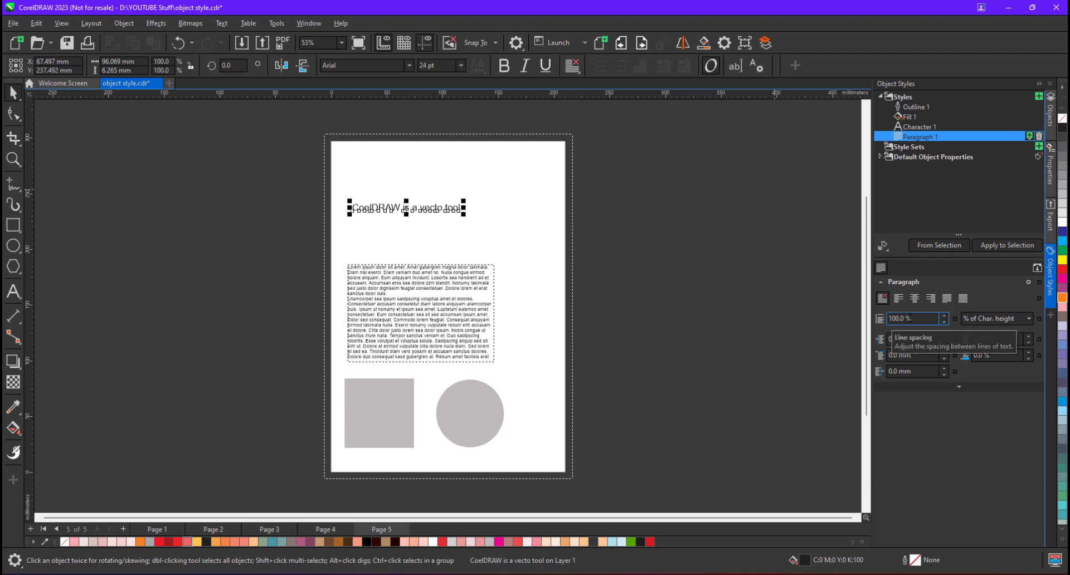
drag(898, 318, 872, 322)
text(15)
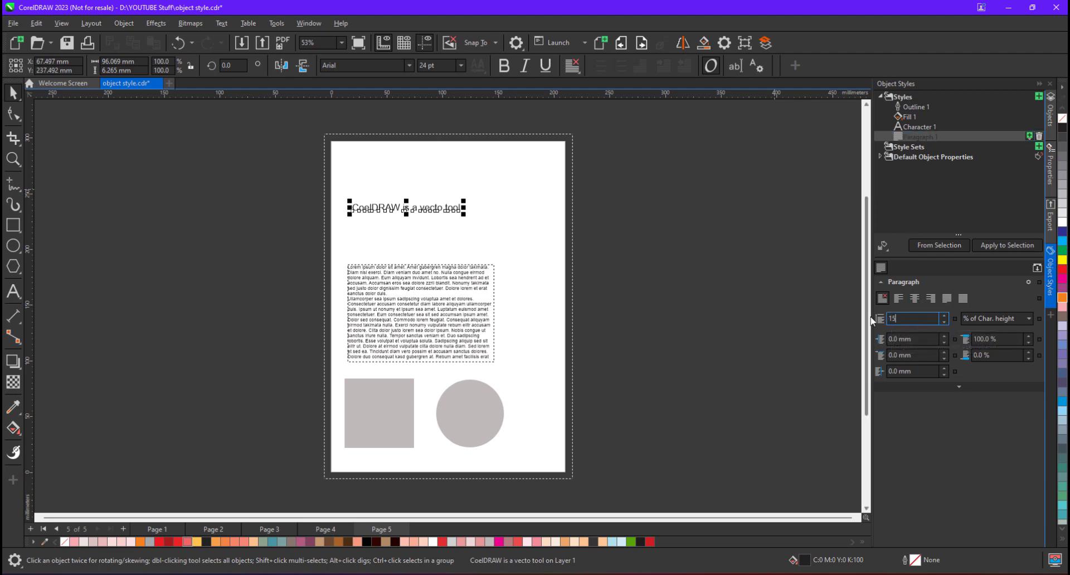
text(0)
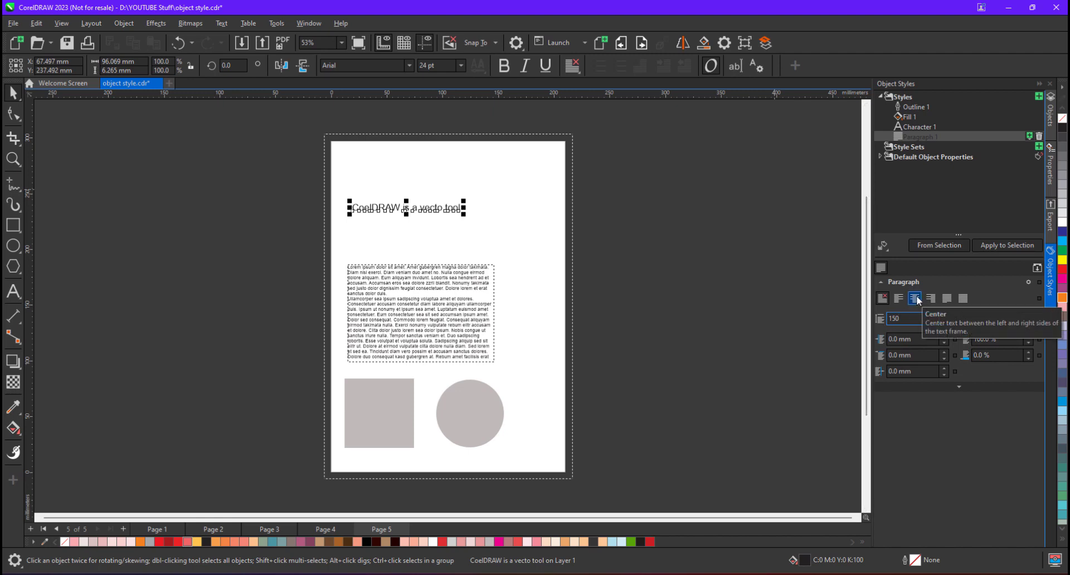
click(915, 299)
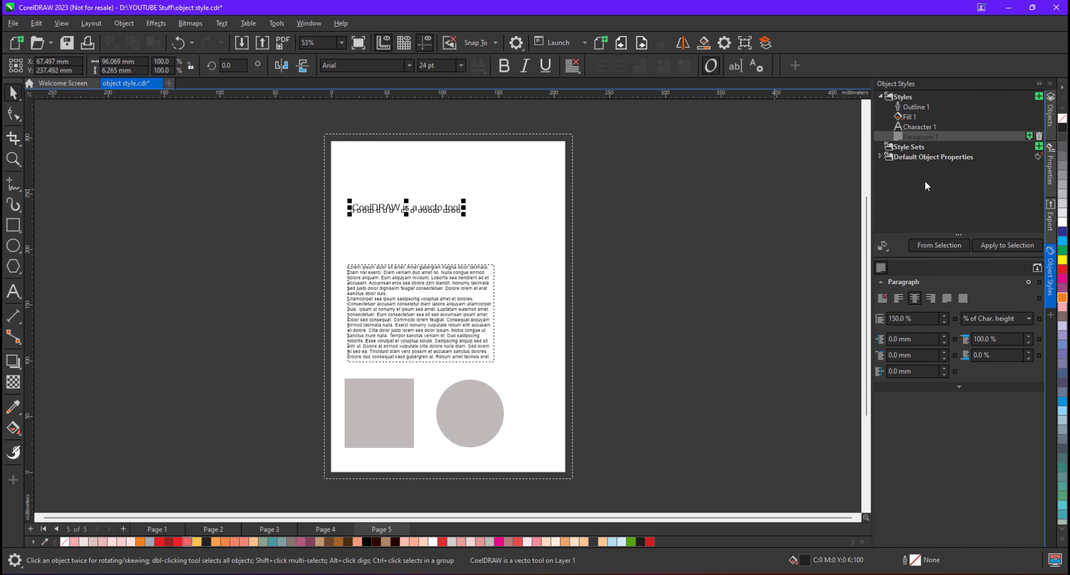
Apply the Outline 1 style to the circle and check its outline up close.
click(469, 412)
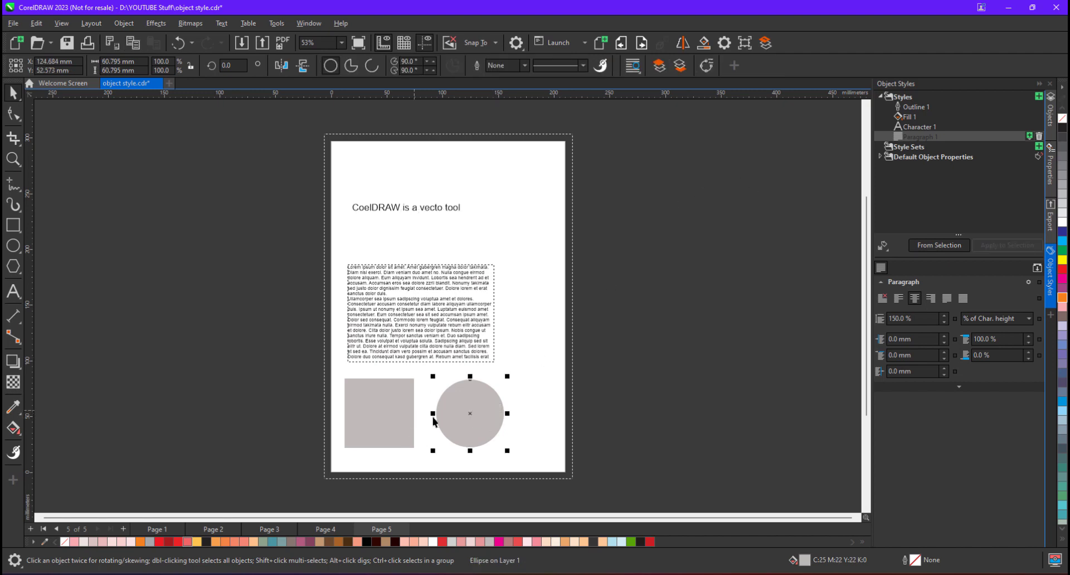
click(909, 107)
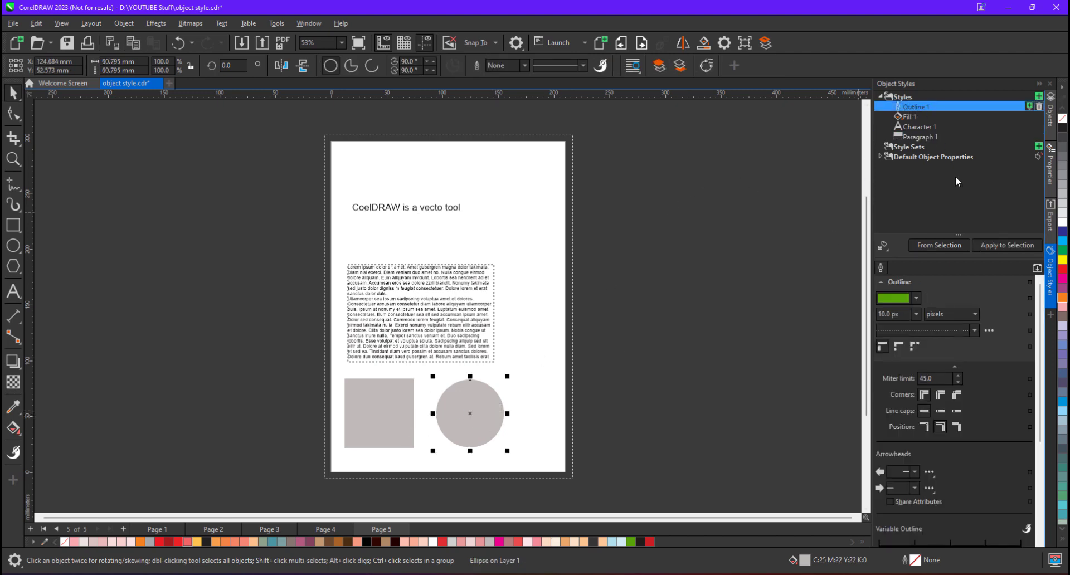
click(1004, 246)
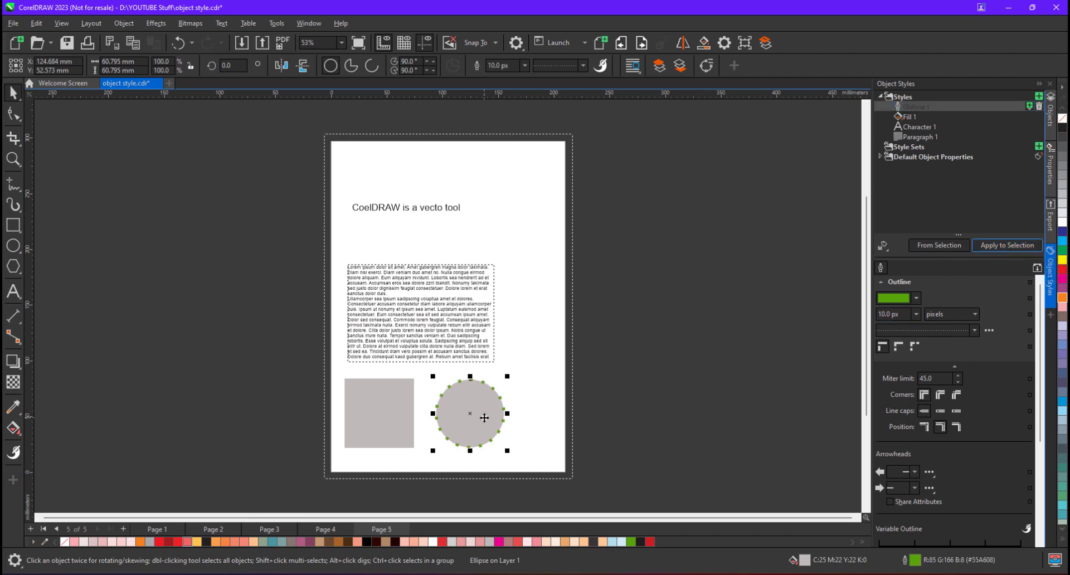
scroll(482, 417, up, 2)
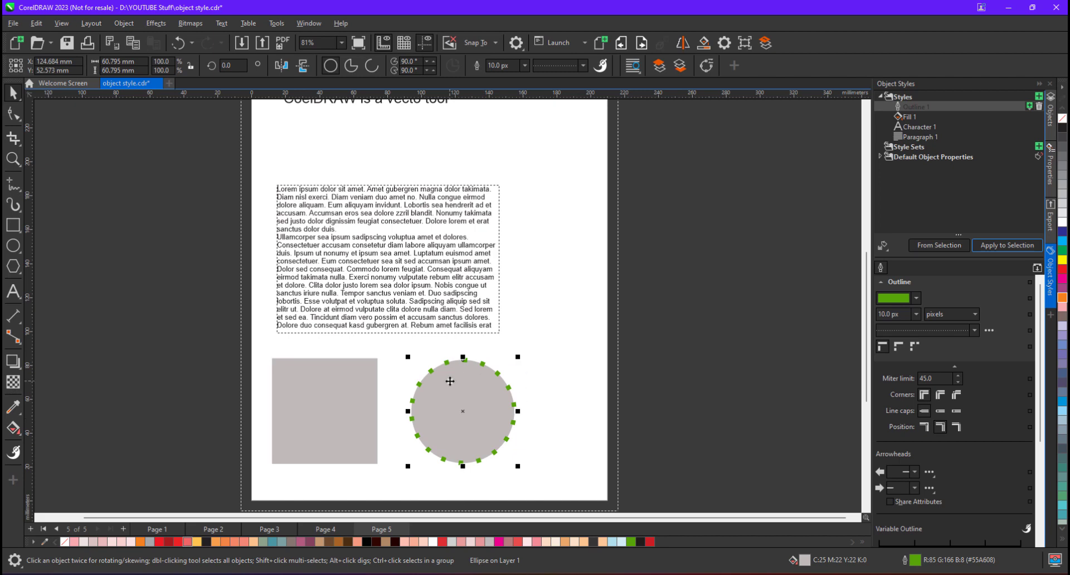
scroll(508, 365, down, 1)
scroll(508, 365, down, 2)
Apply the Fill 1 style to the grey square beside the circle.
click(397, 390)
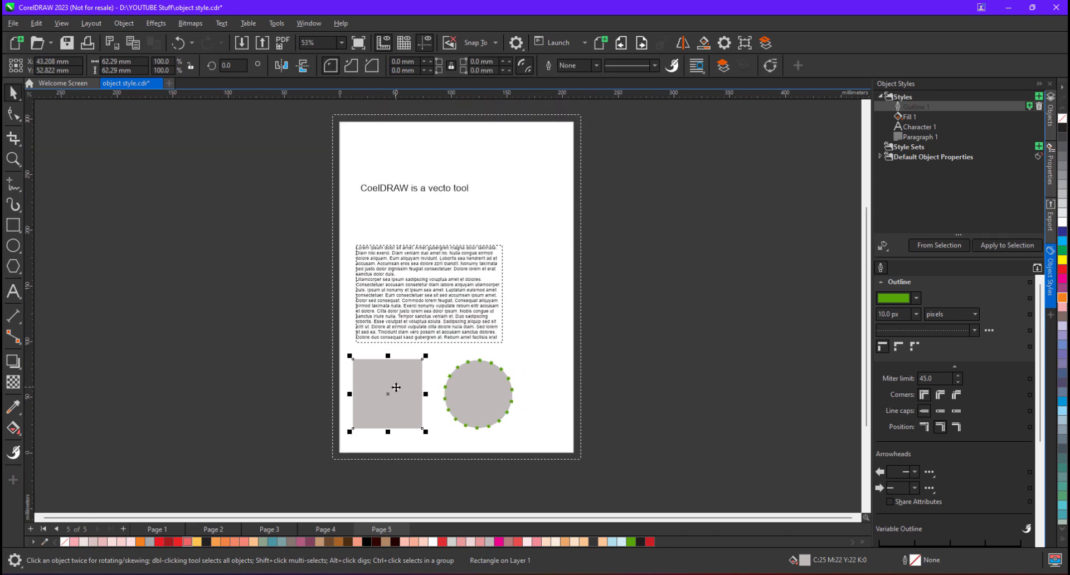
click(910, 117)
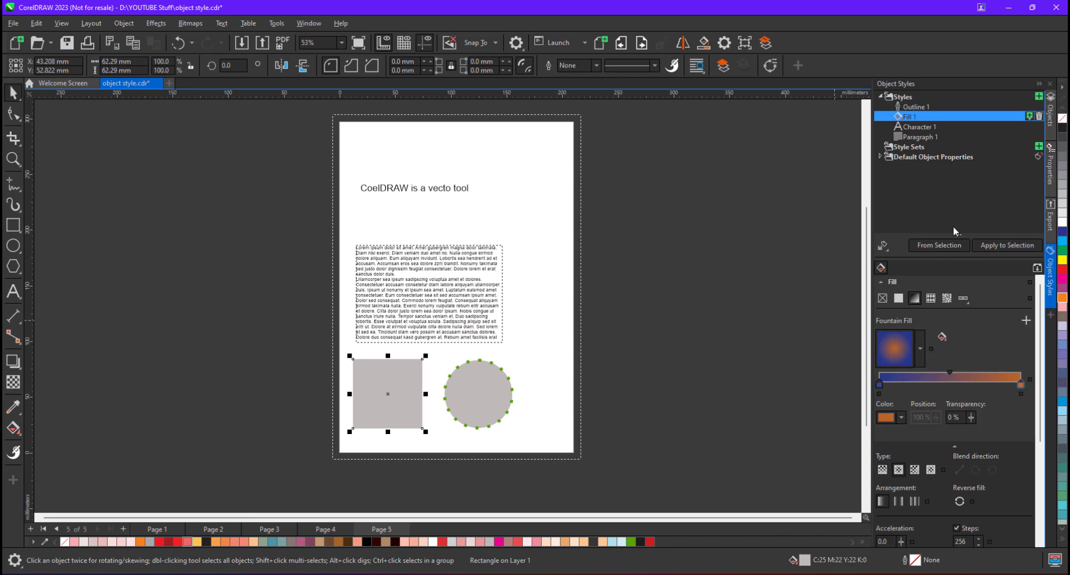
click(1003, 245)
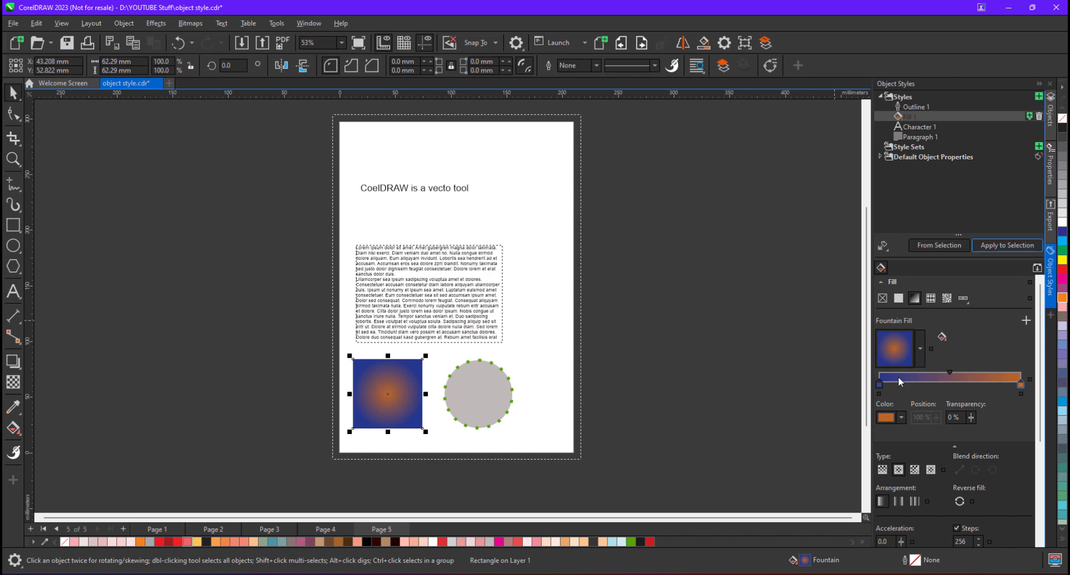
Apply the Paragraph 1 style to the paragraph text frame above the shapes.
click(436, 281)
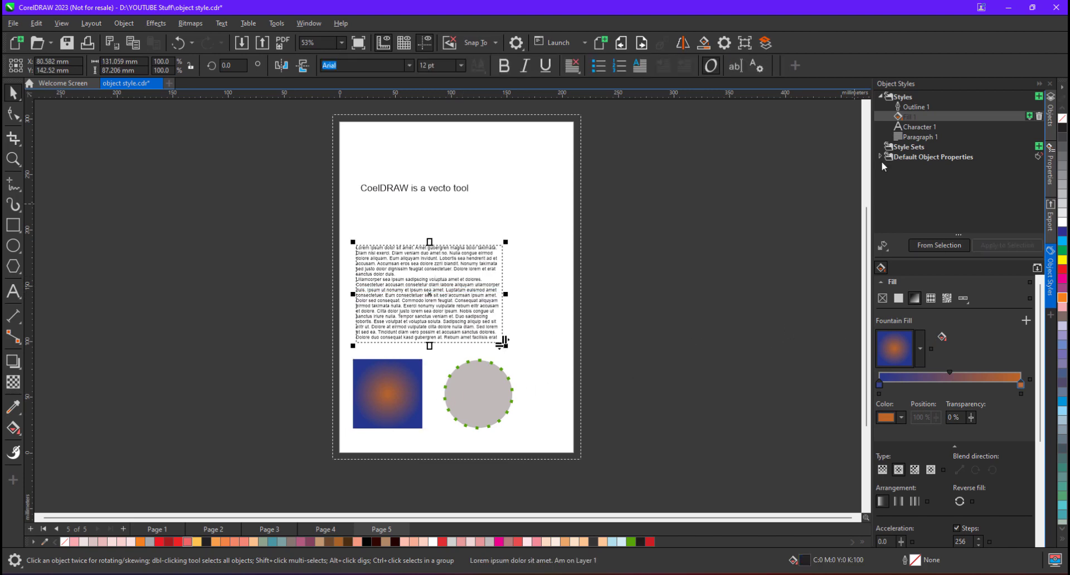
click(919, 137)
click(985, 248)
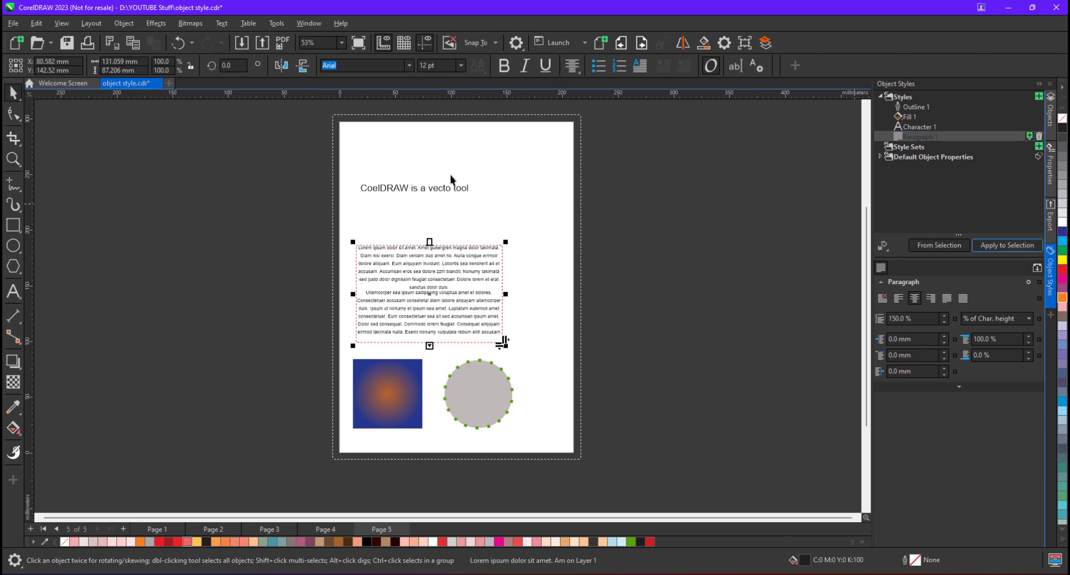
Apply the Character 1 style to the artistic text line and shift it about 15 mm left to fit within the page.
click(422, 189)
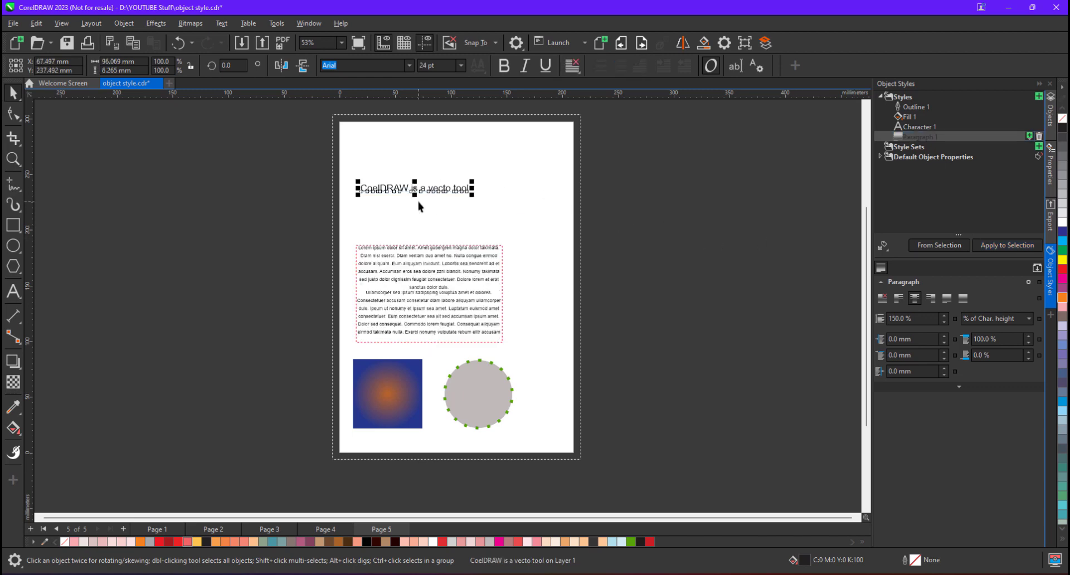
click(919, 127)
click(998, 248)
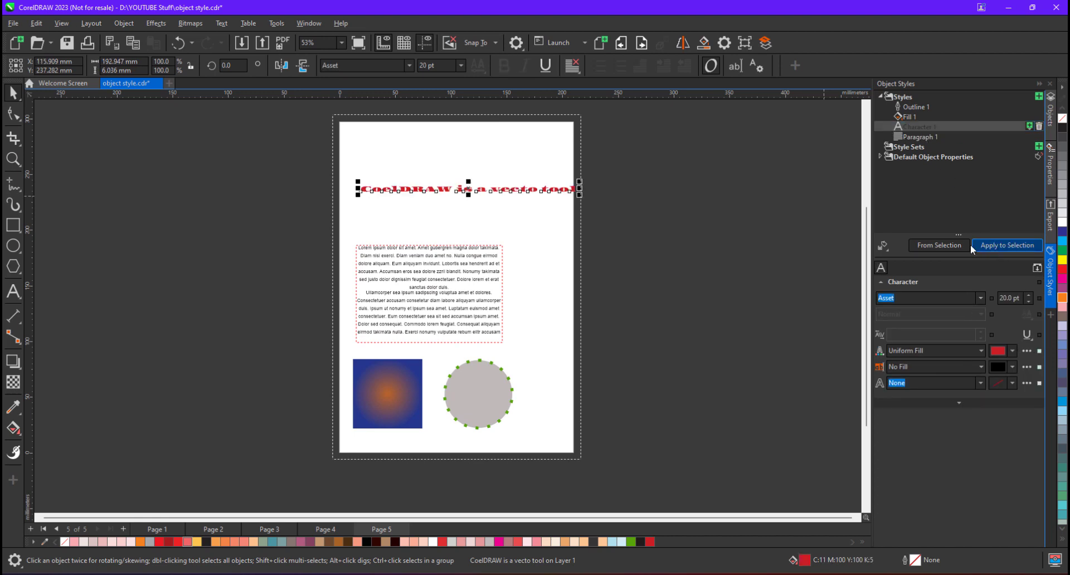
drag(514, 191, 497, 192)
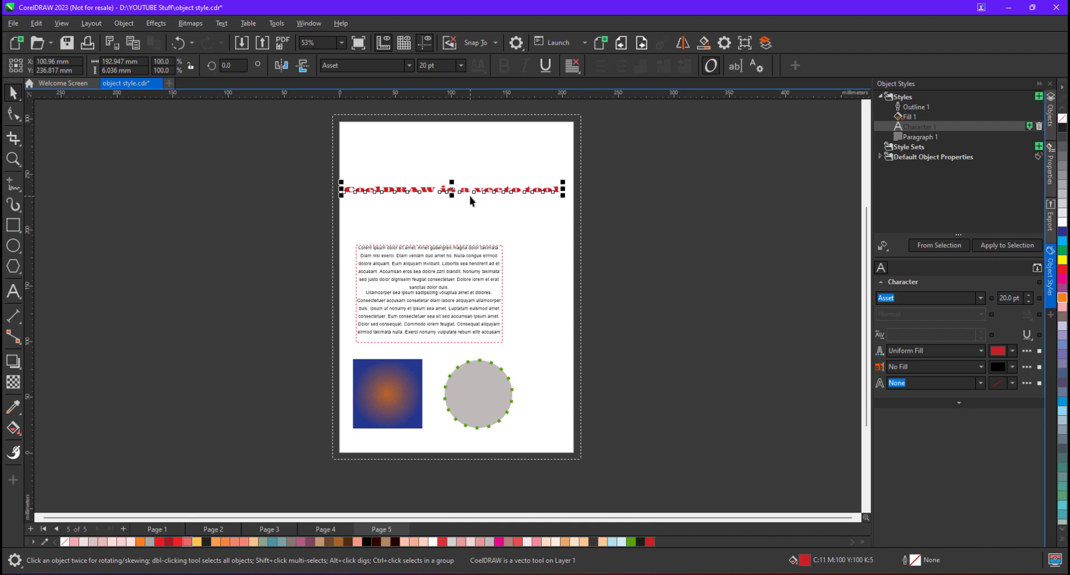
Go to Page 1 of the document, which holds the design services poster.
click(159, 532)
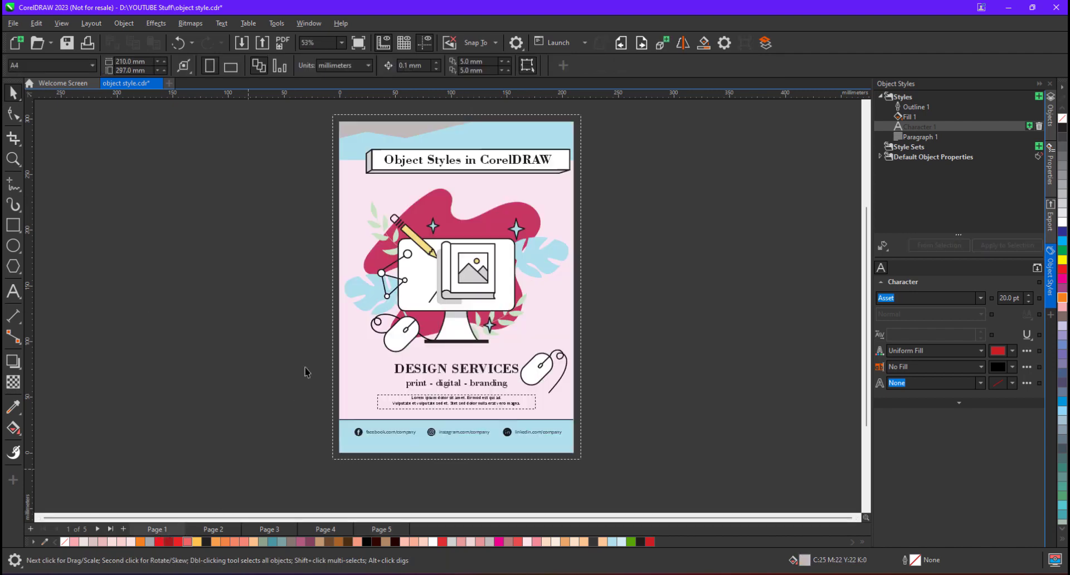
Apply the Character 1 style to the DESIGN SERVICES heading and the Paragraph 1 style to the lorem ipsum frame below the subheading.
click(420, 371)
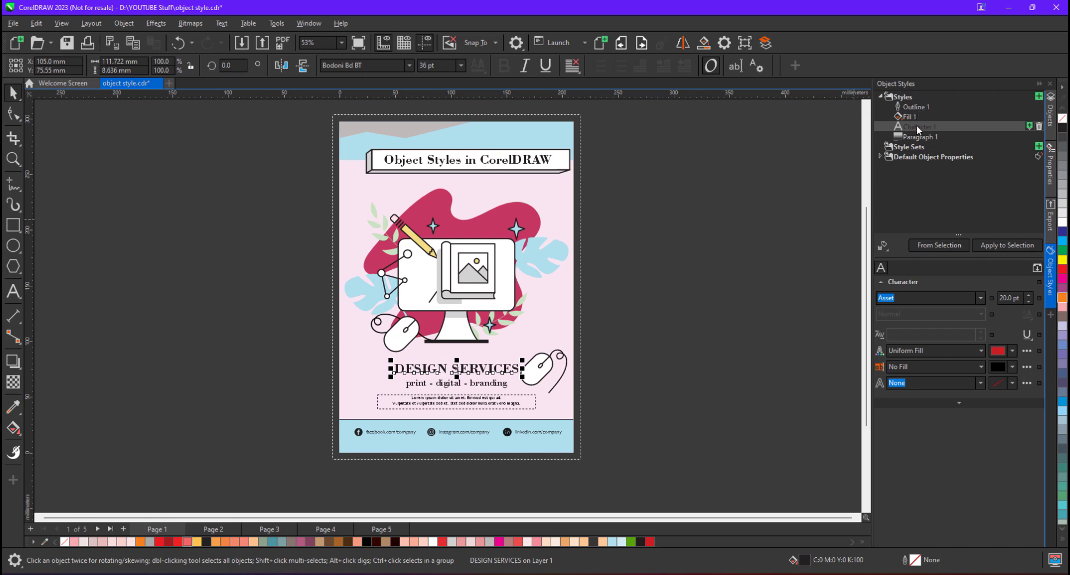
click(1003, 247)
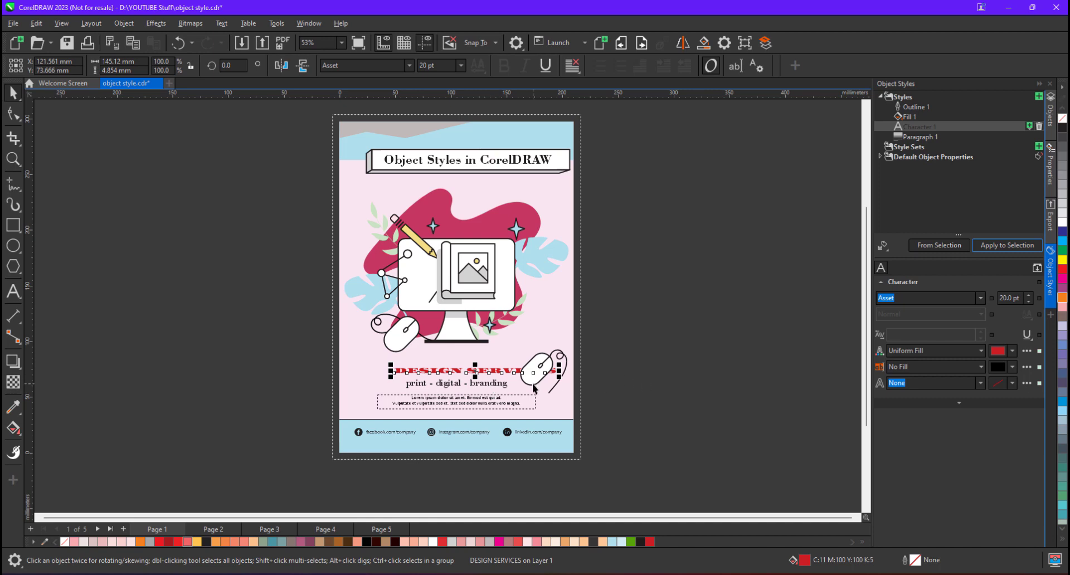
scroll(458, 415, up, 4)
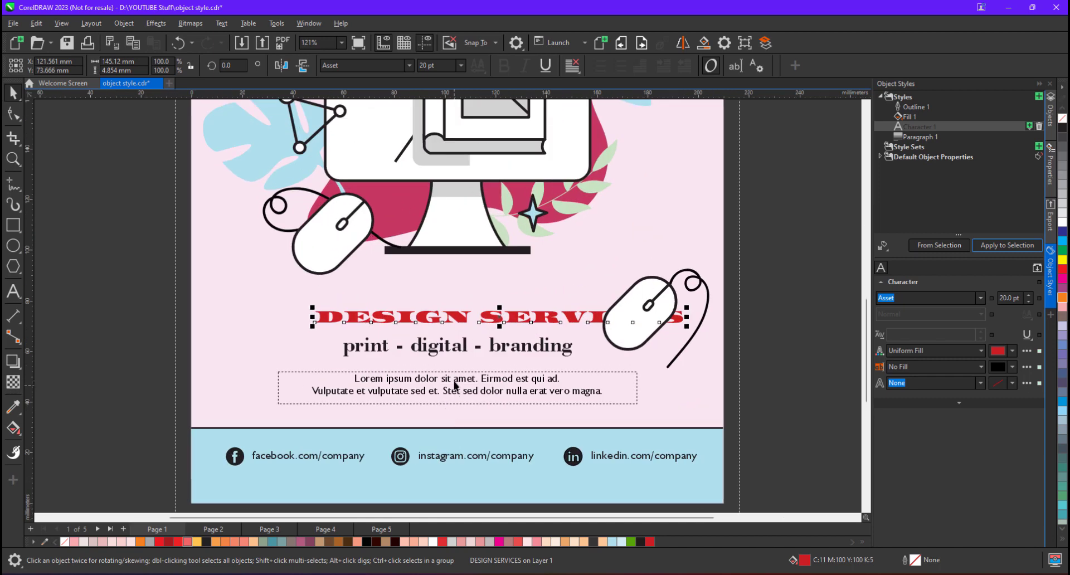
click(455, 385)
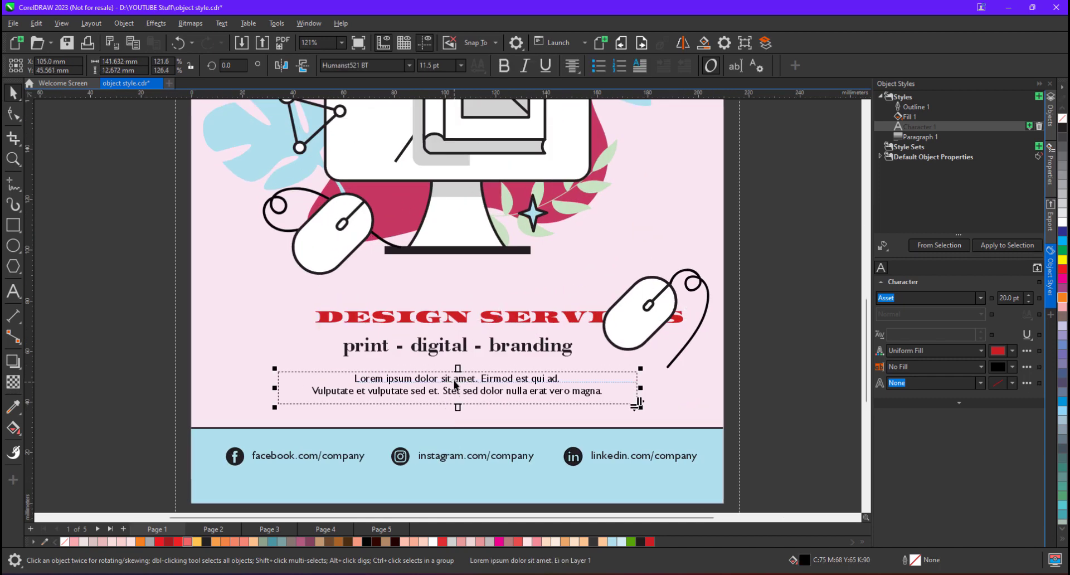
click(921, 137)
click(985, 246)
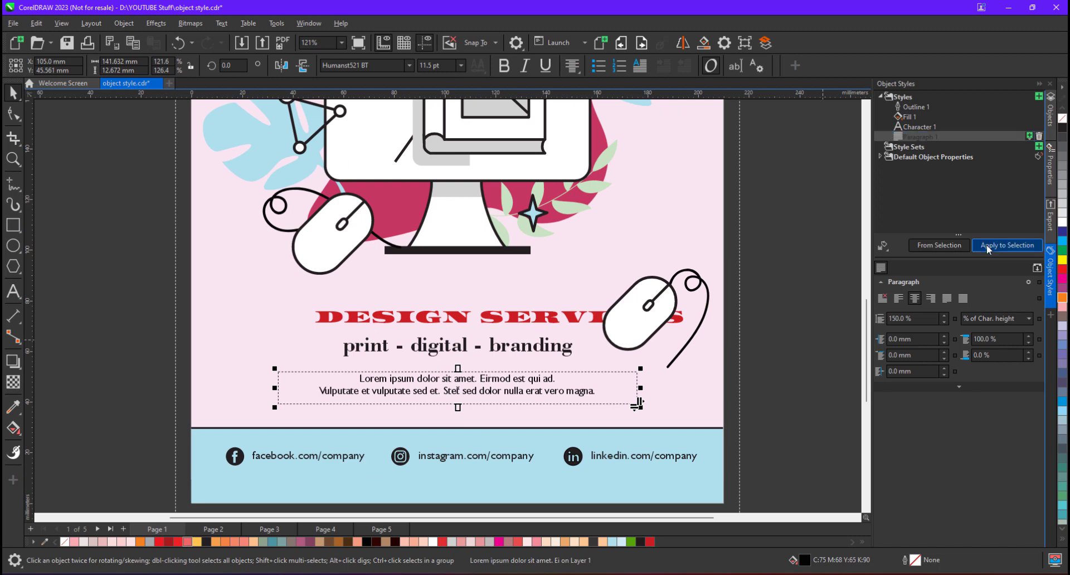
Apply the Fill 1 style to the crimson blob behind the monitor illustration.
scroll(501, 228, down, 5)
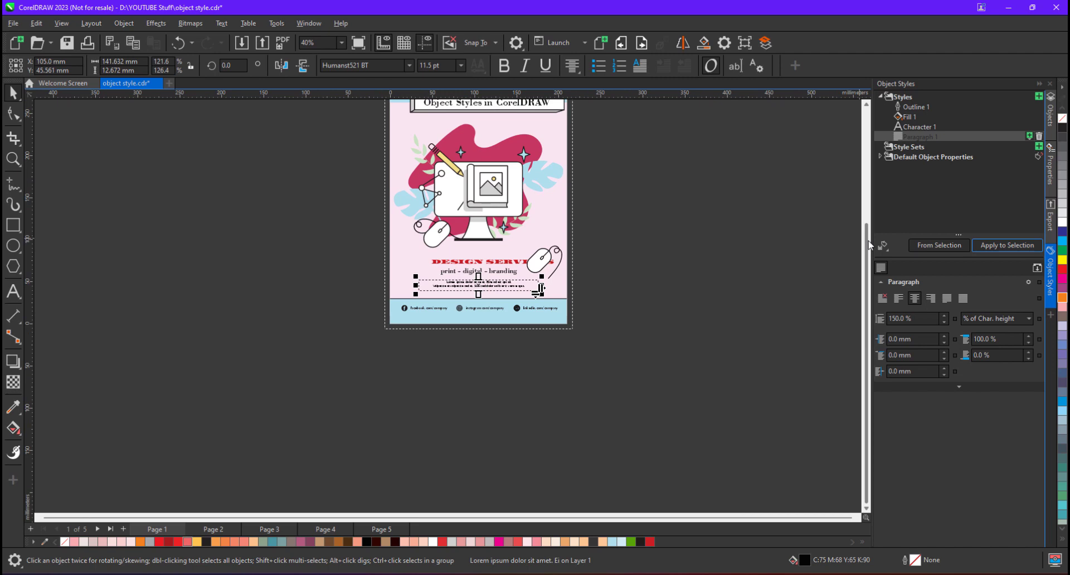
scroll(513, 239, up, 2)
scroll(512, 239, up, 3)
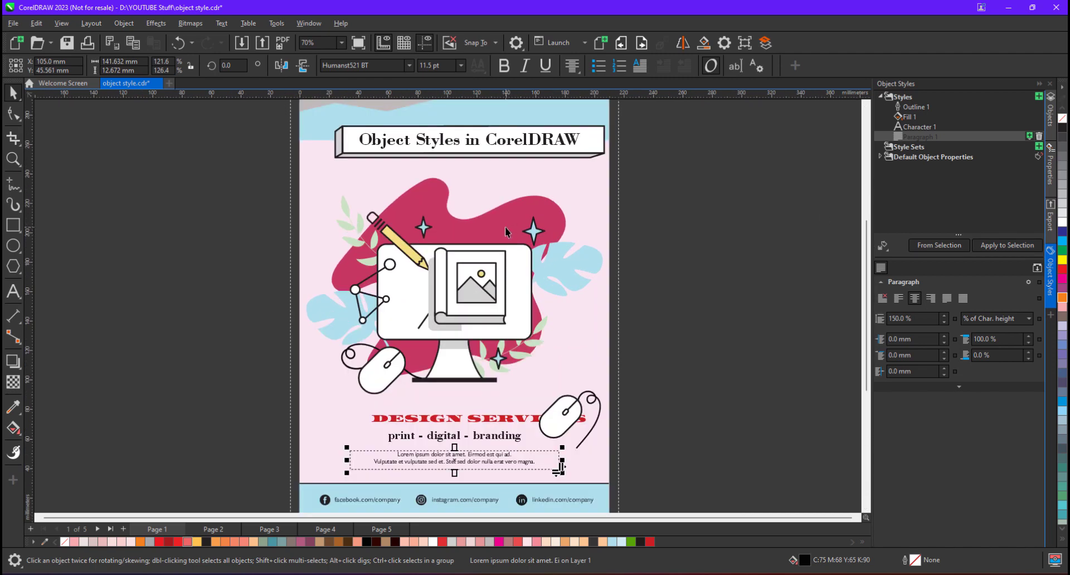
click(505, 226)
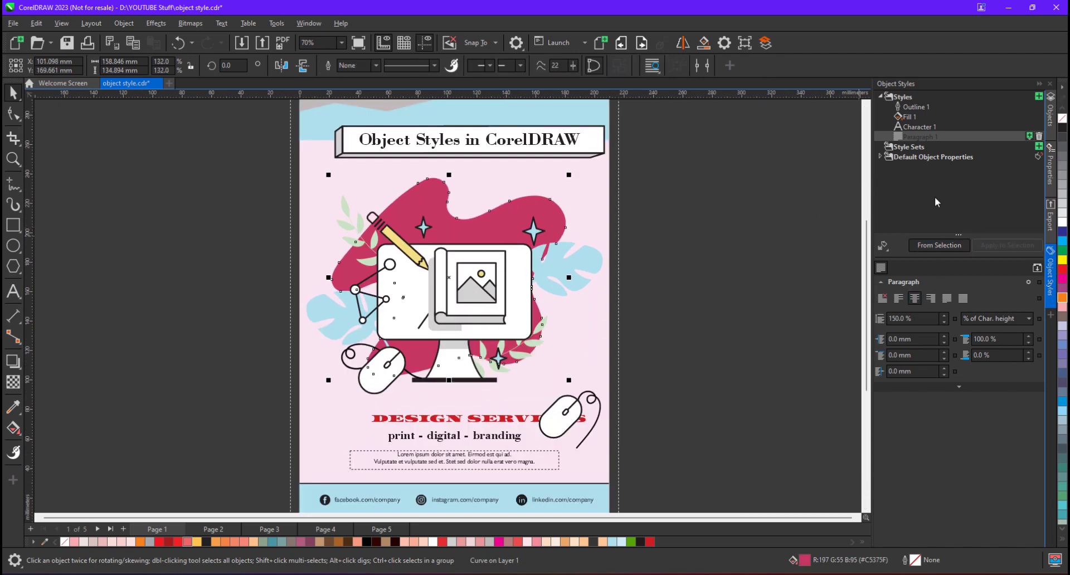
click(911, 117)
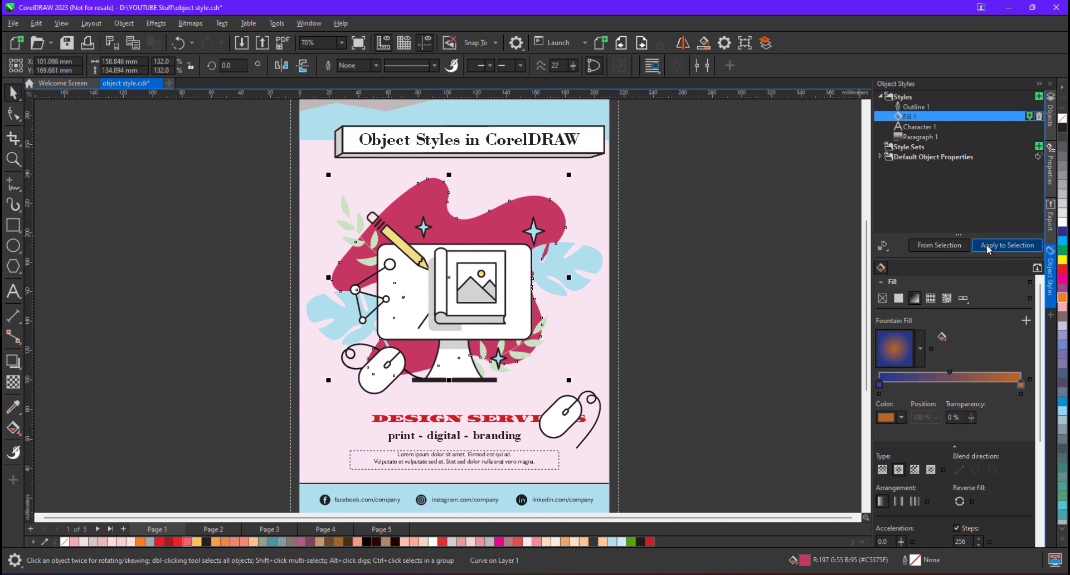
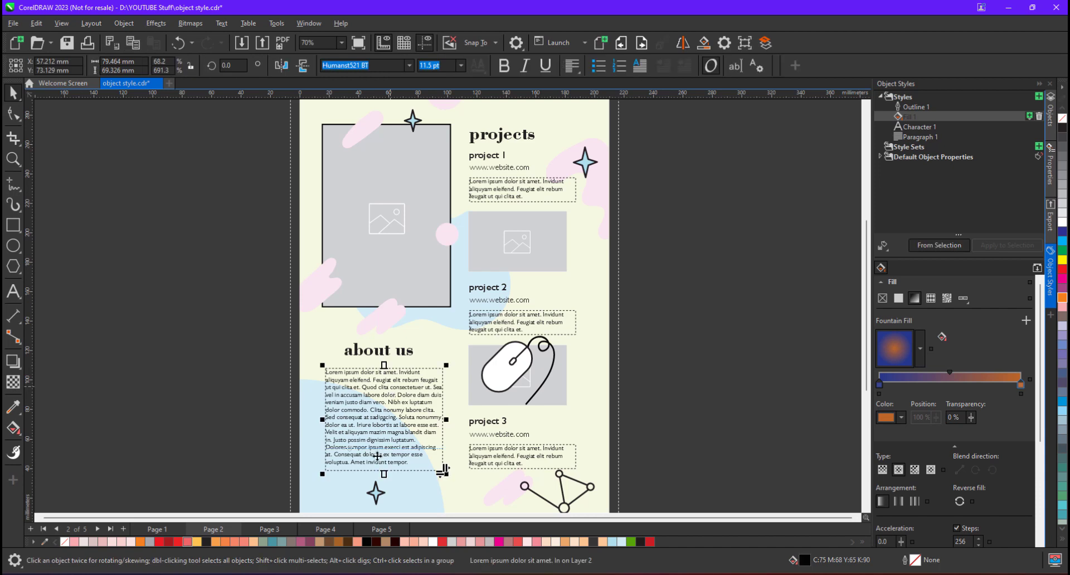
On Page 2, apply the Paragraph 1 style to the about us text frame and the Character 1 style to the projects heading.
click(919, 137)
click(992, 248)
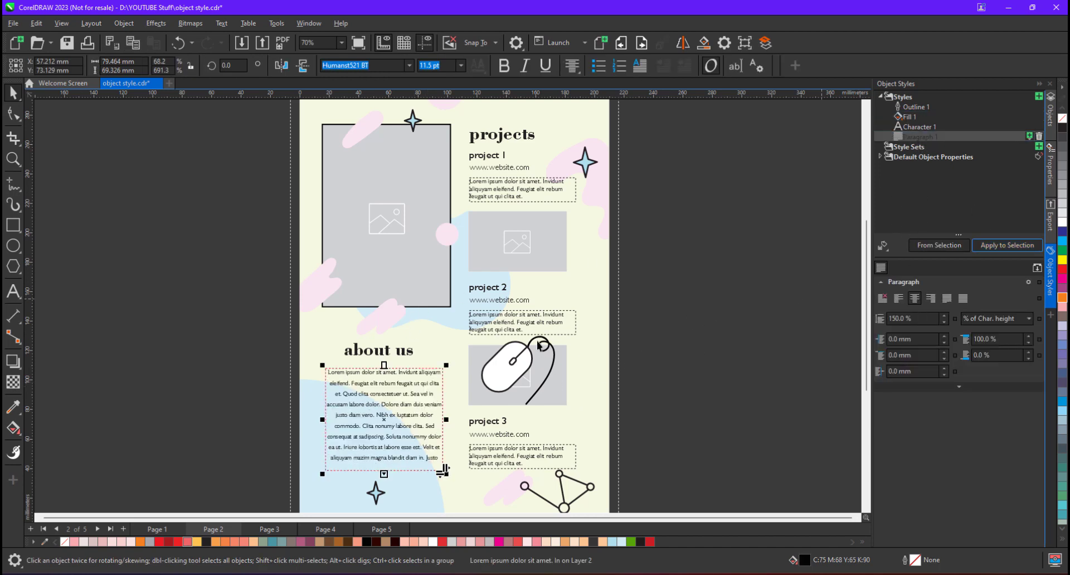
click(495, 139)
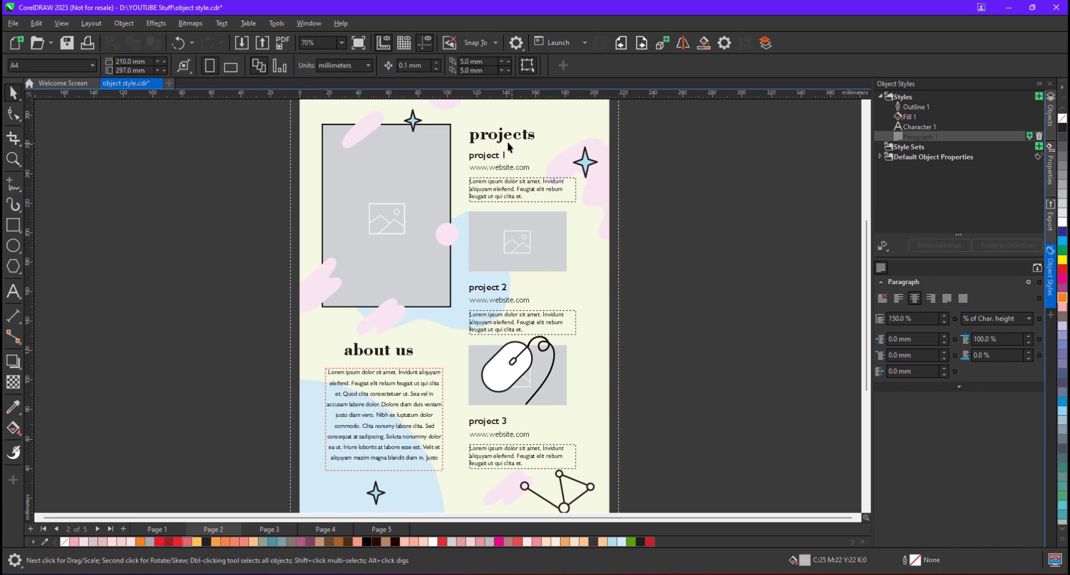
click(508, 139)
click(917, 126)
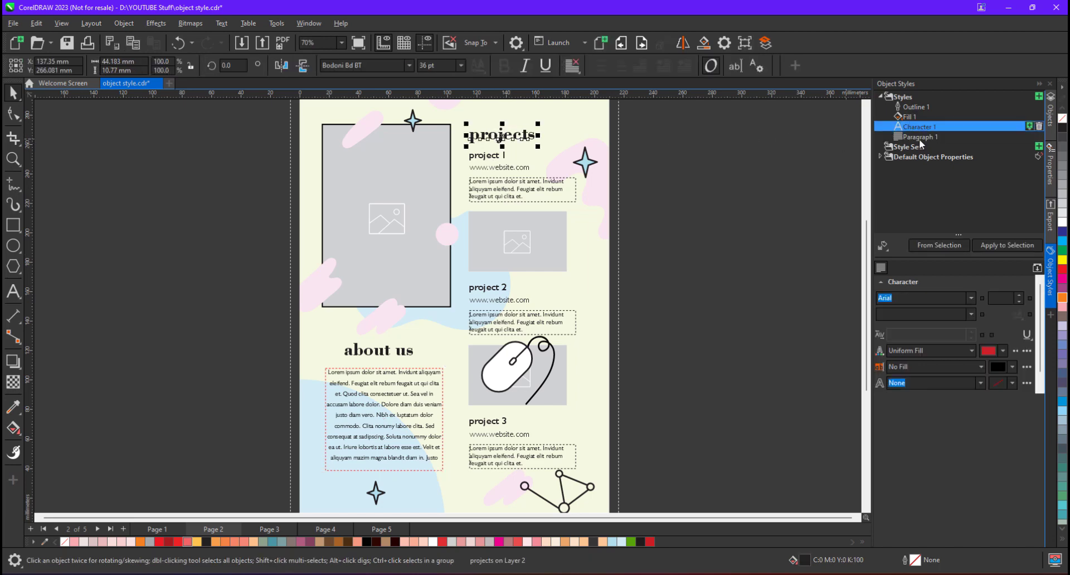
click(990, 246)
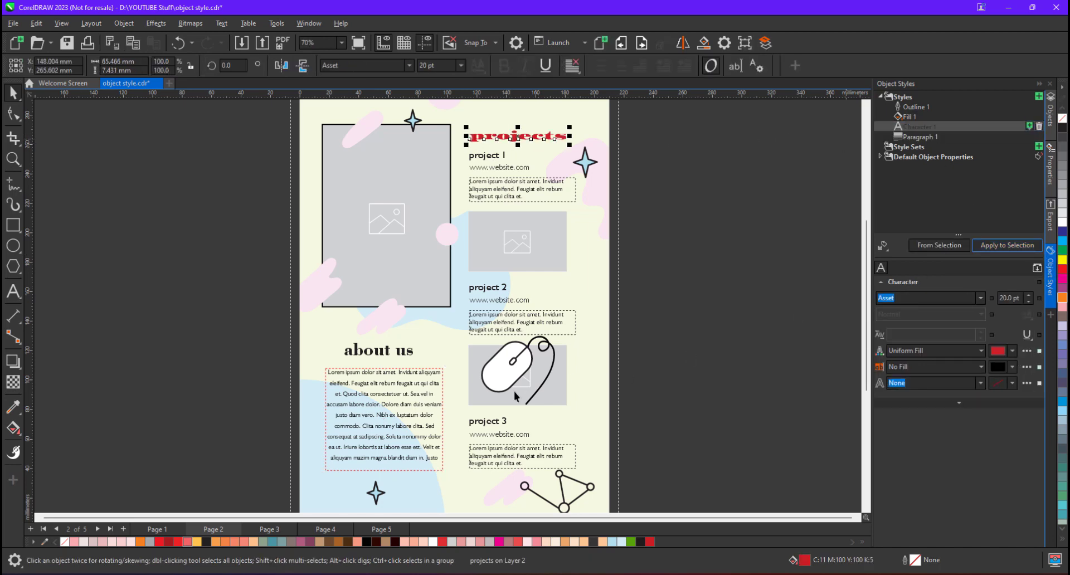
On Page 3, apply the Character 1 style to the WHAT WE DO heading.
click(276, 529)
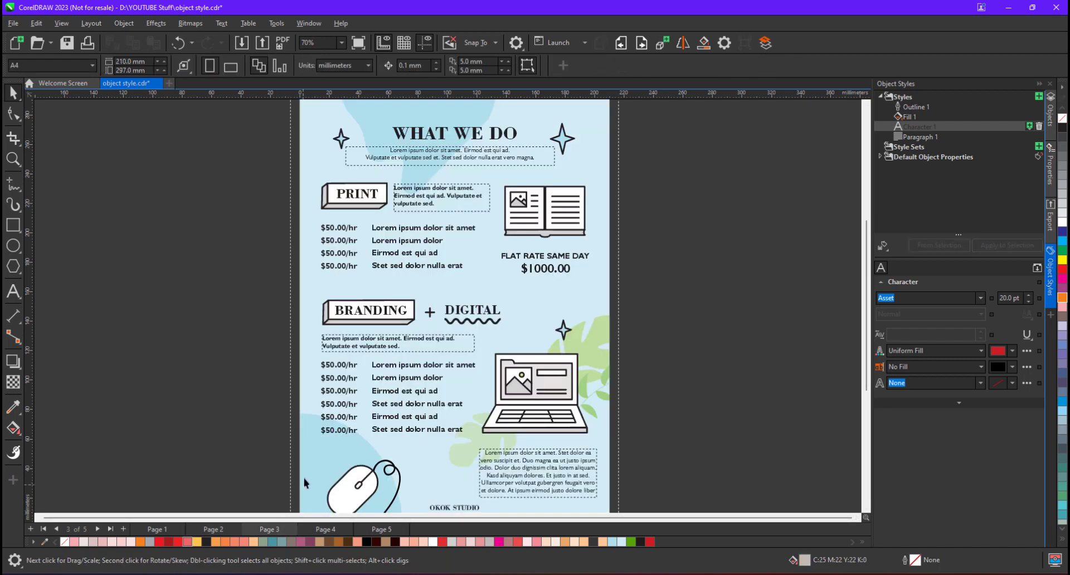
click(441, 139)
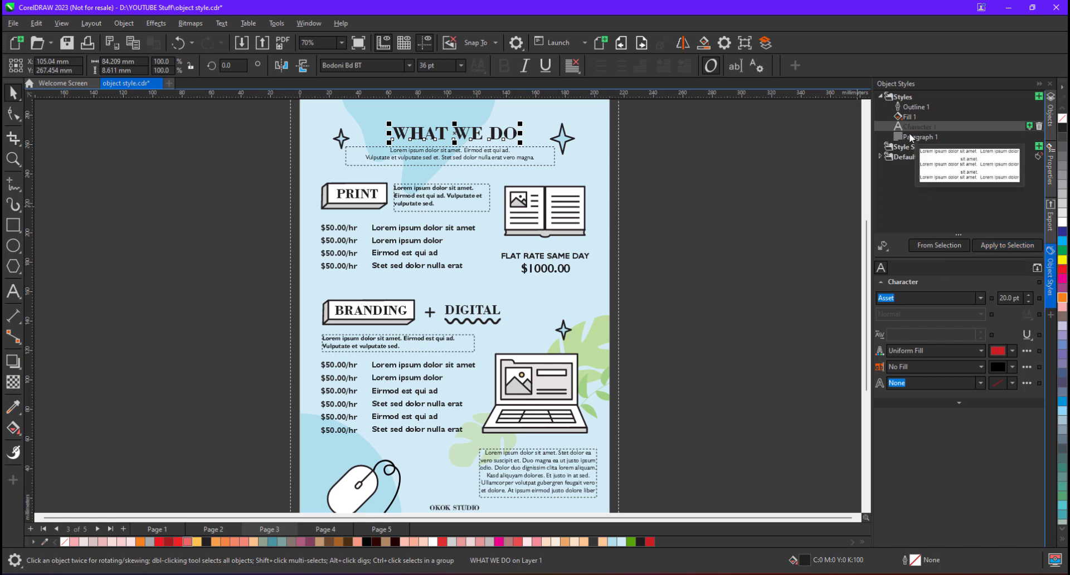
click(1007, 245)
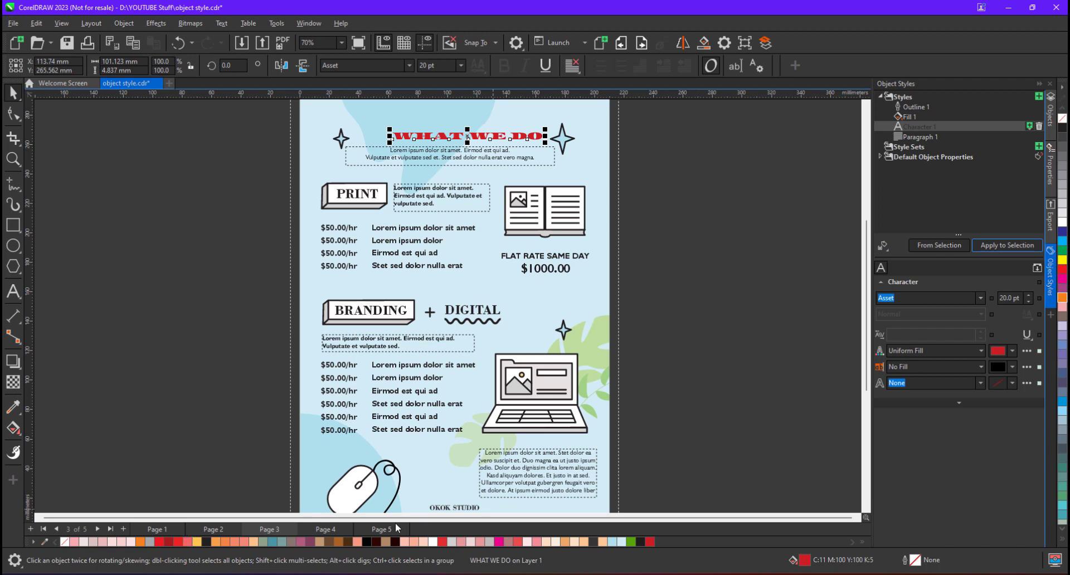
Examine the gradient-filled square on Page 5 and return to the poster on Page 1.
click(373, 529)
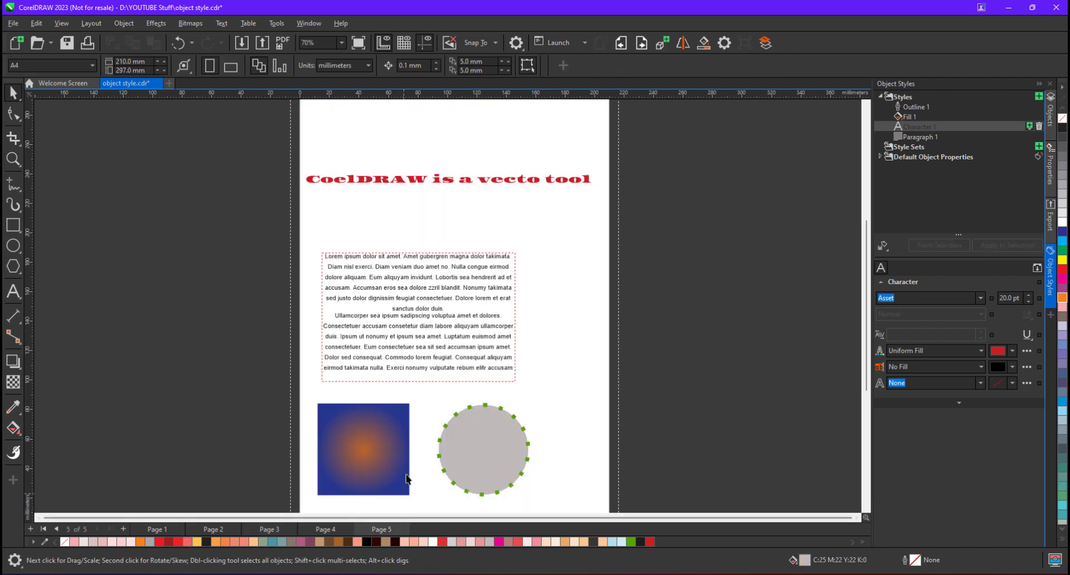
click(386, 446)
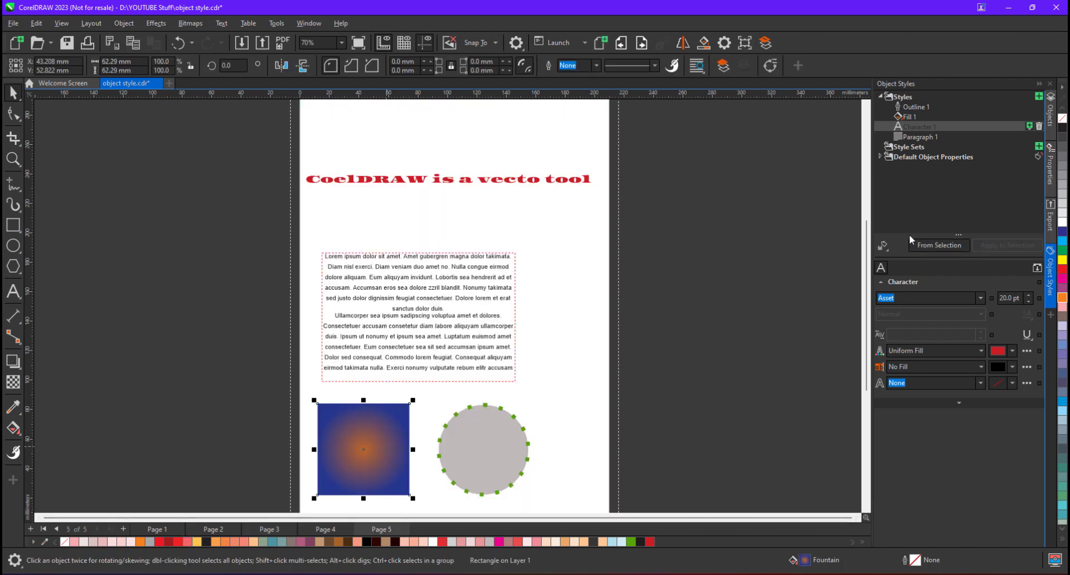
click(258, 530)
click(167, 528)
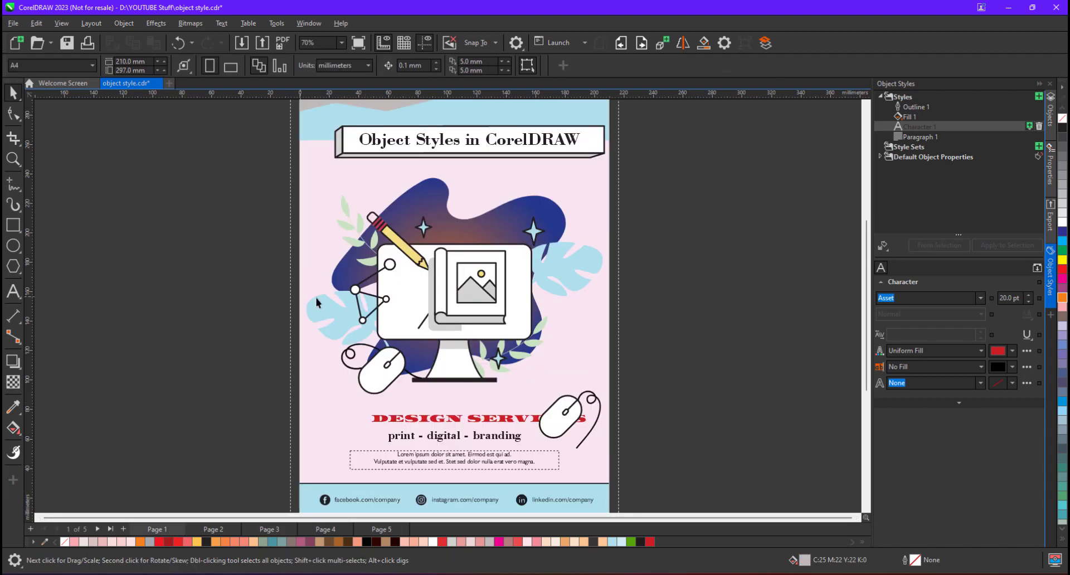
Apply the Outline 1 style to the computer mouse drawing beside the DESIGN SERVICES heading.
click(433, 424)
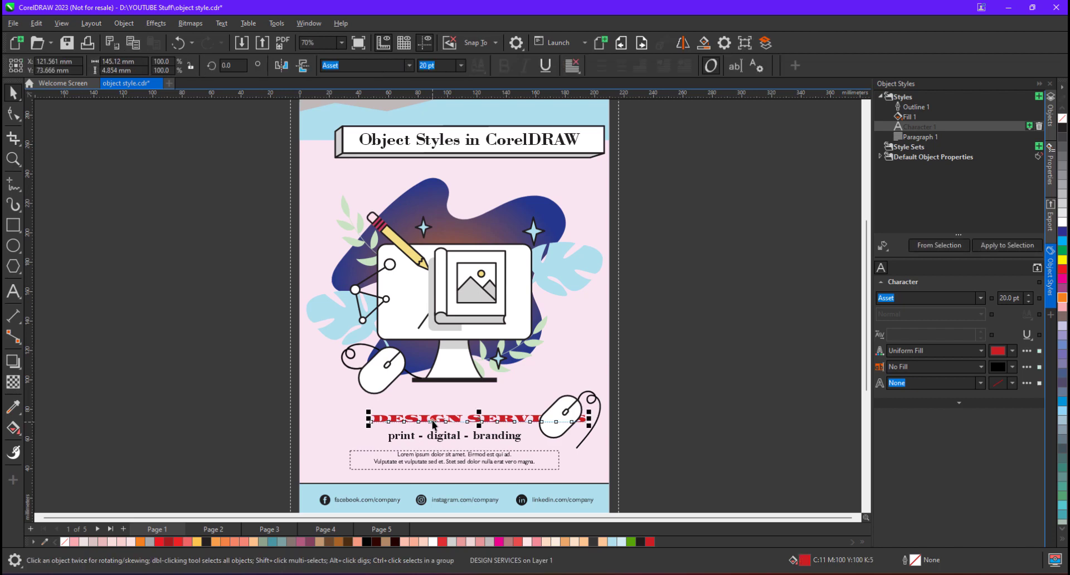
click(908, 117)
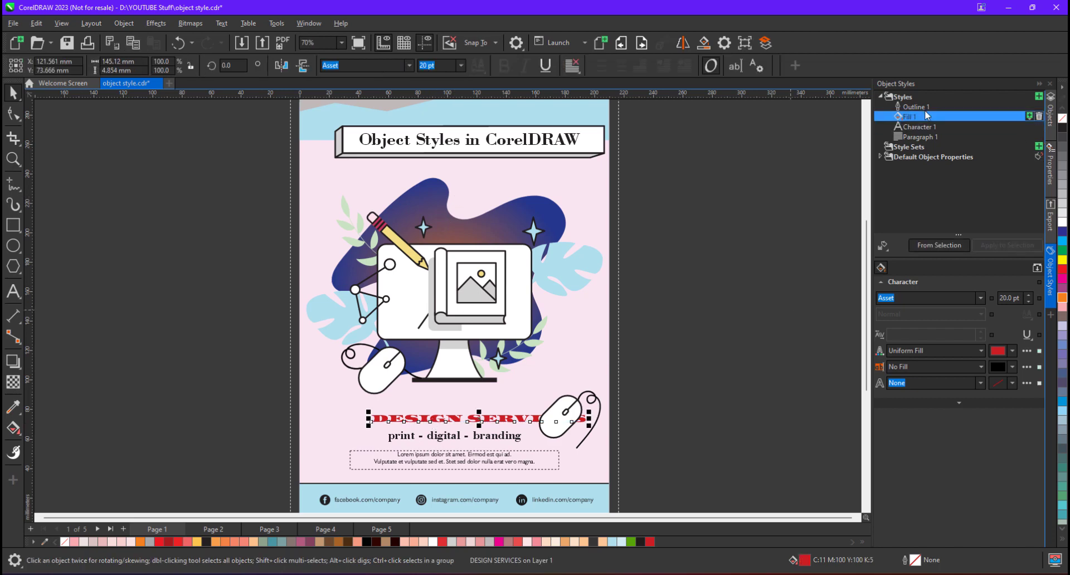
click(913, 106)
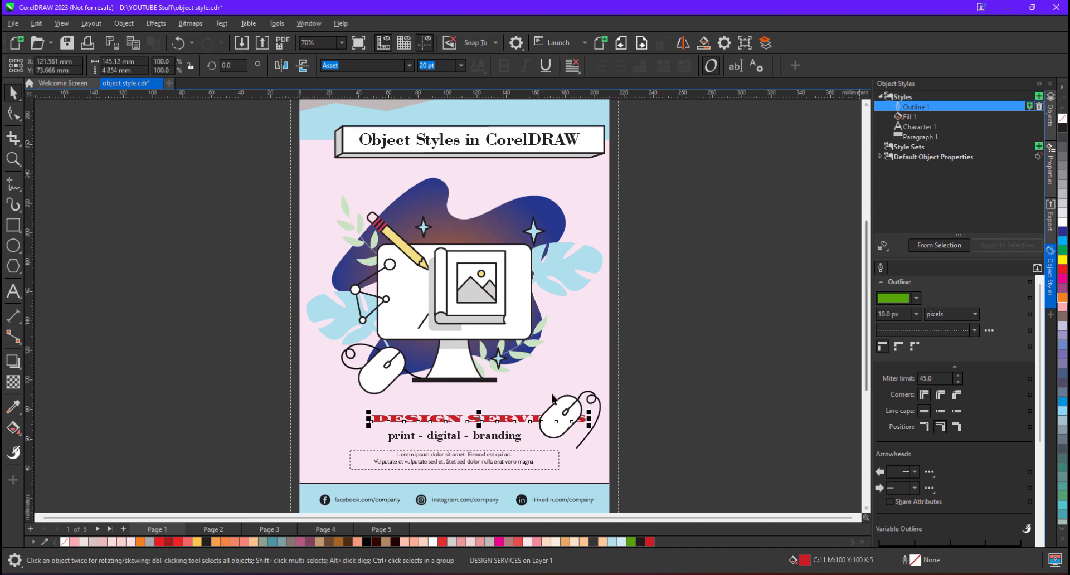
click(571, 397)
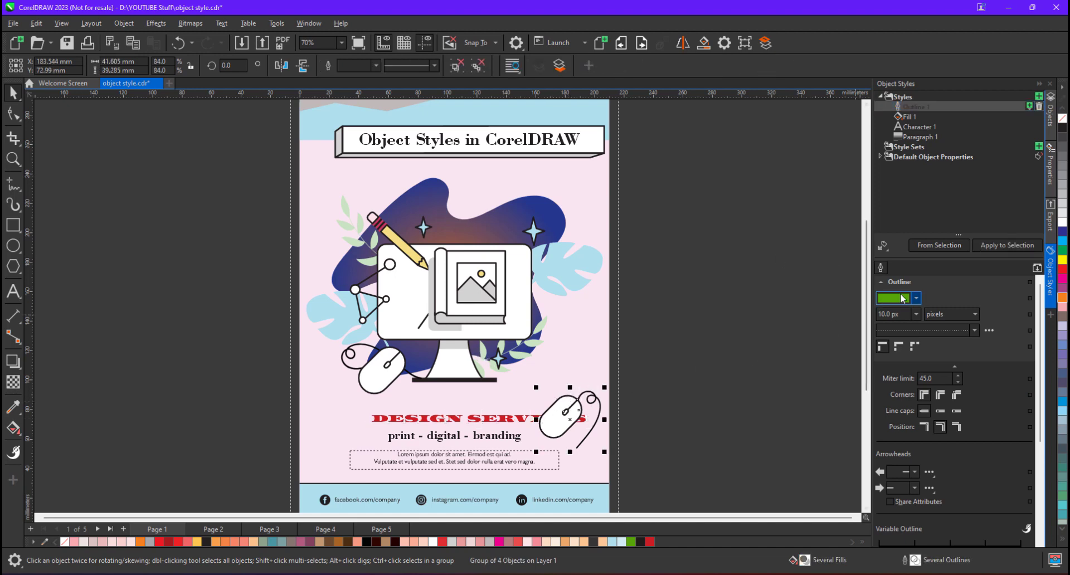
click(1007, 245)
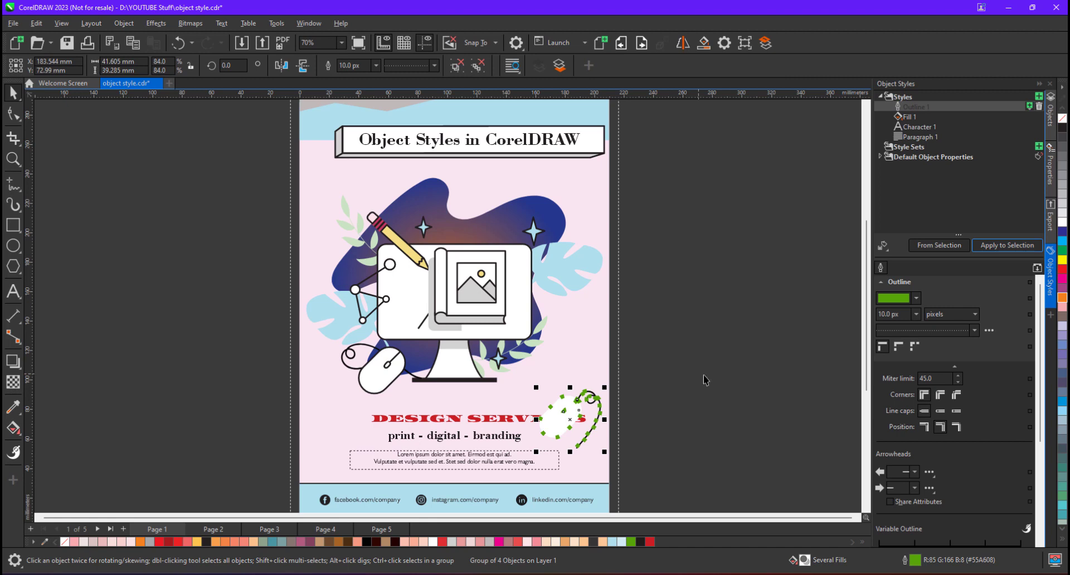
Change the Outline 1 style's line style to a long-dash pattern and check the sample shapes on Page 5.
click(384, 529)
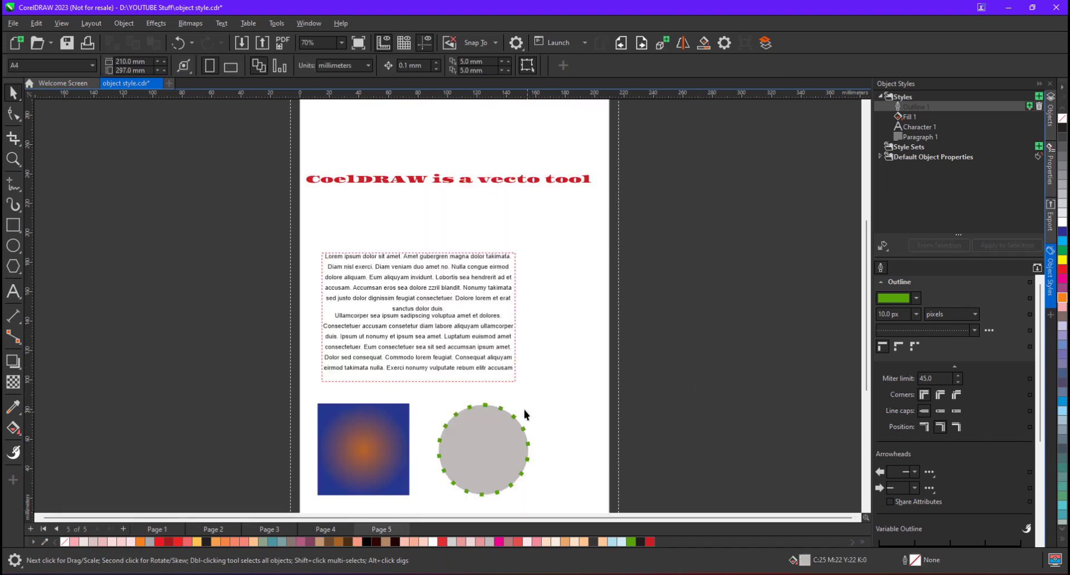
click(165, 530)
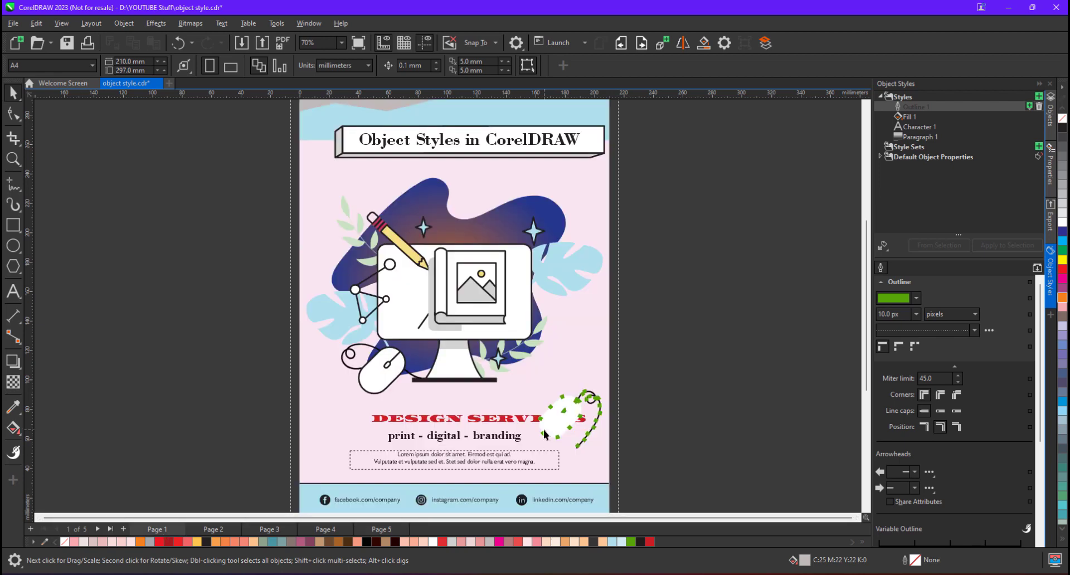
click(974, 331)
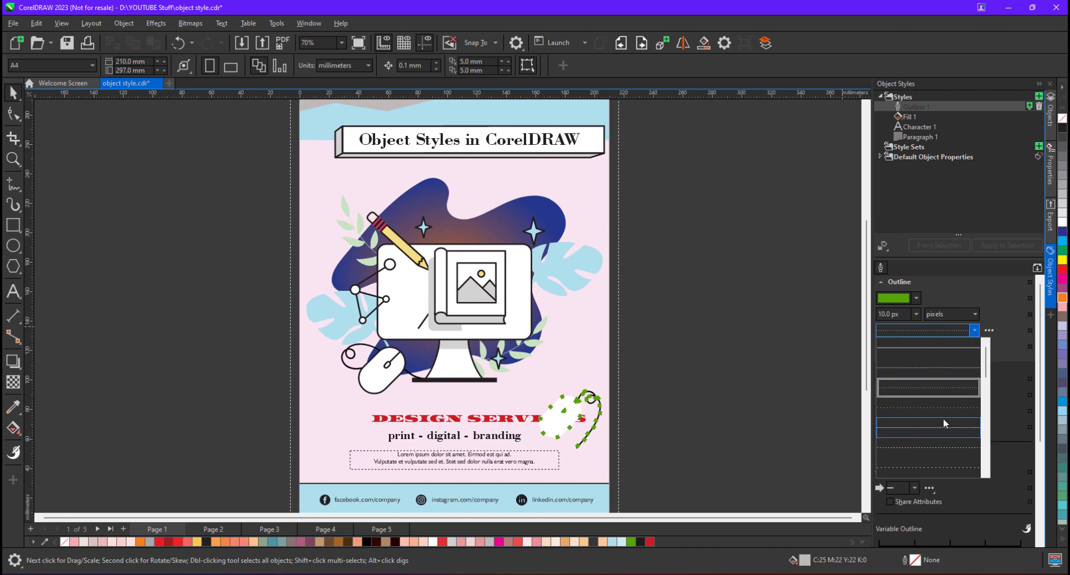
drag(985, 374, 986, 402)
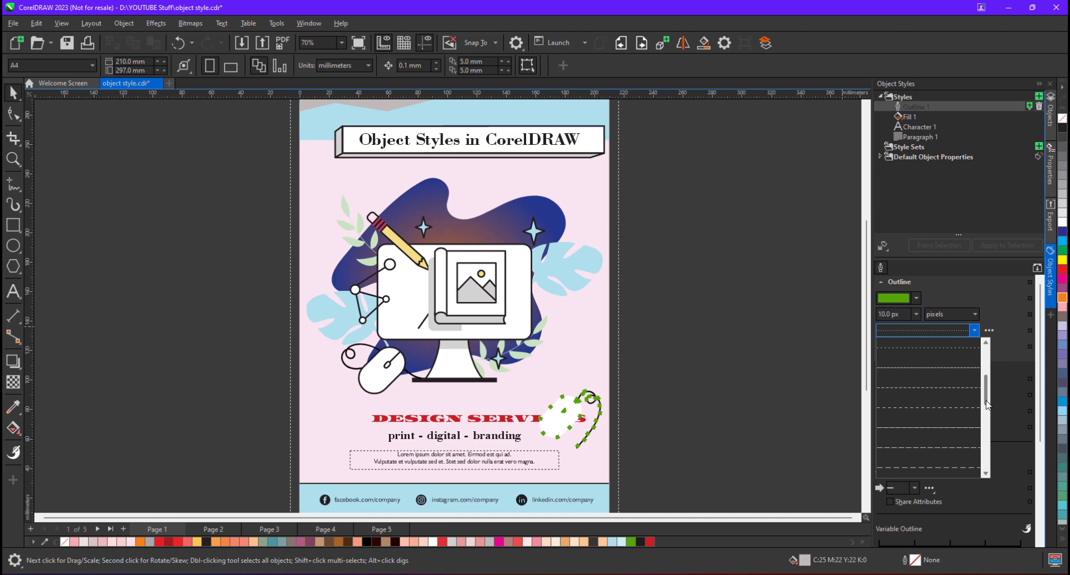
click(909, 425)
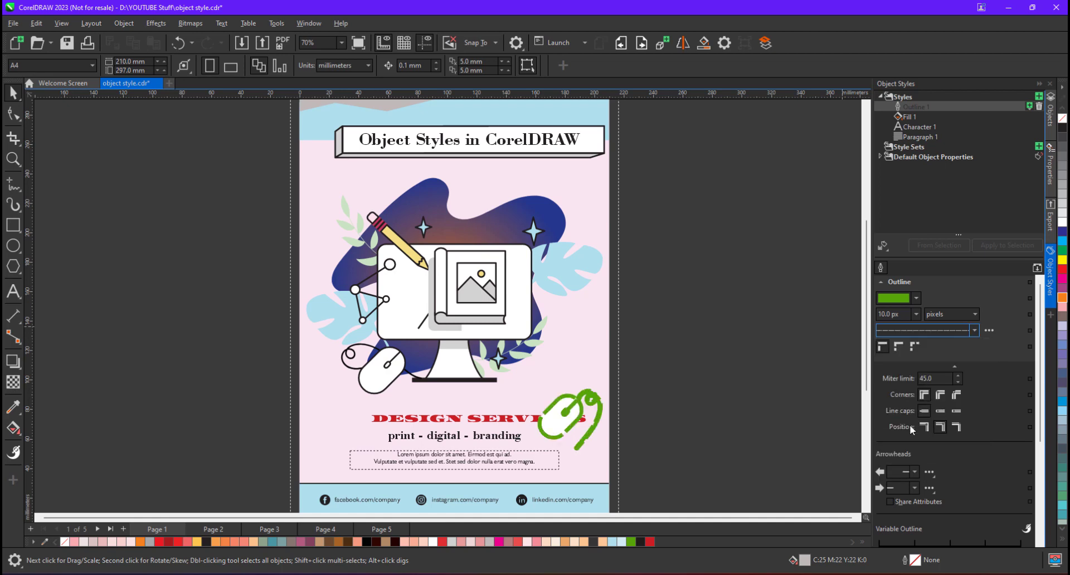
click(361, 531)
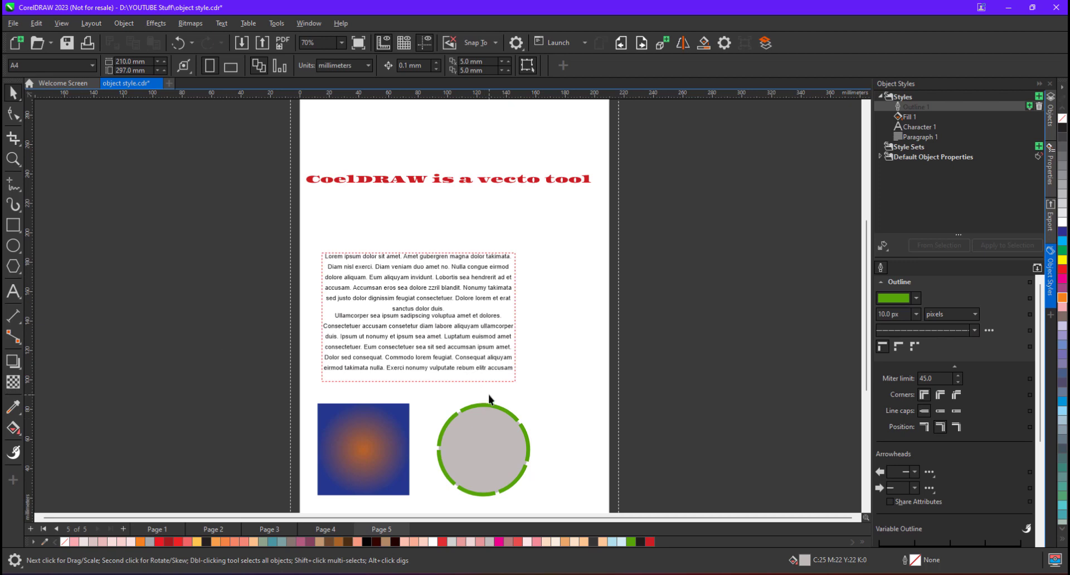
click(380, 432)
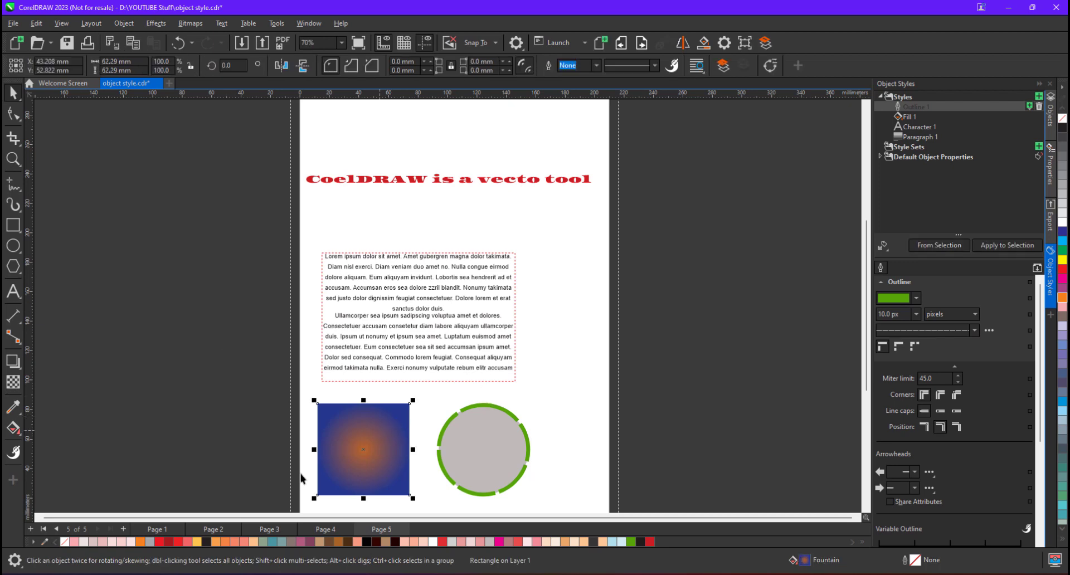
On Page 1, change the Fill 1 style's blue gradient node to green (C84 M21 Y96 K7) and check the square on Page 5.
click(158, 529)
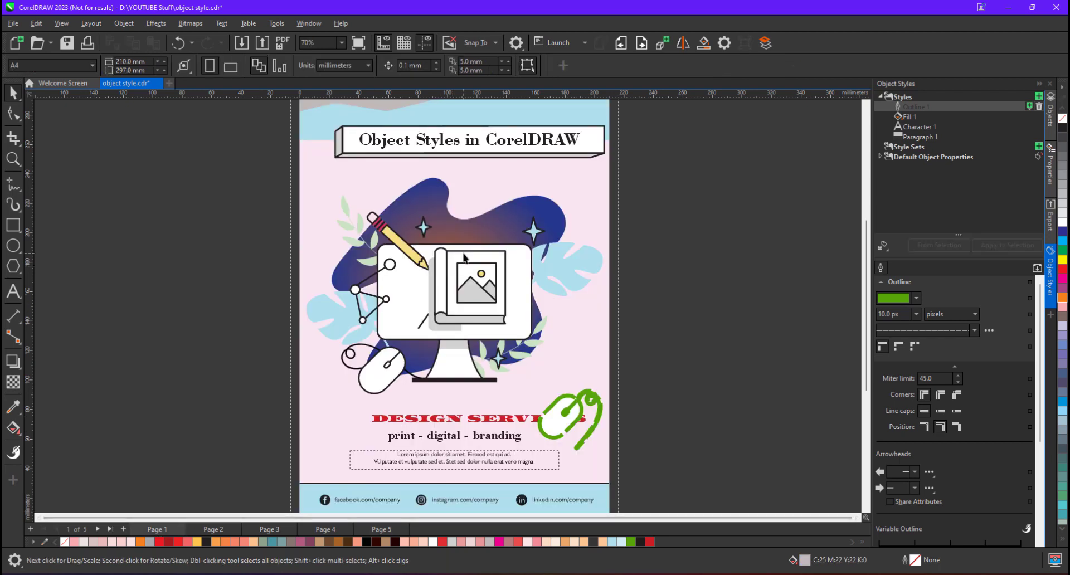
click(496, 222)
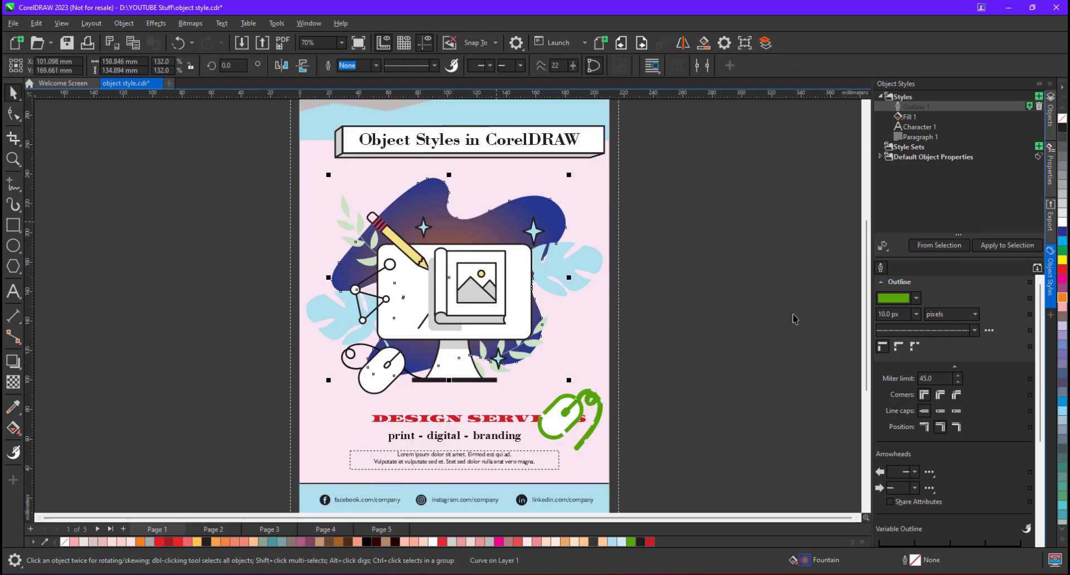
click(908, 117)
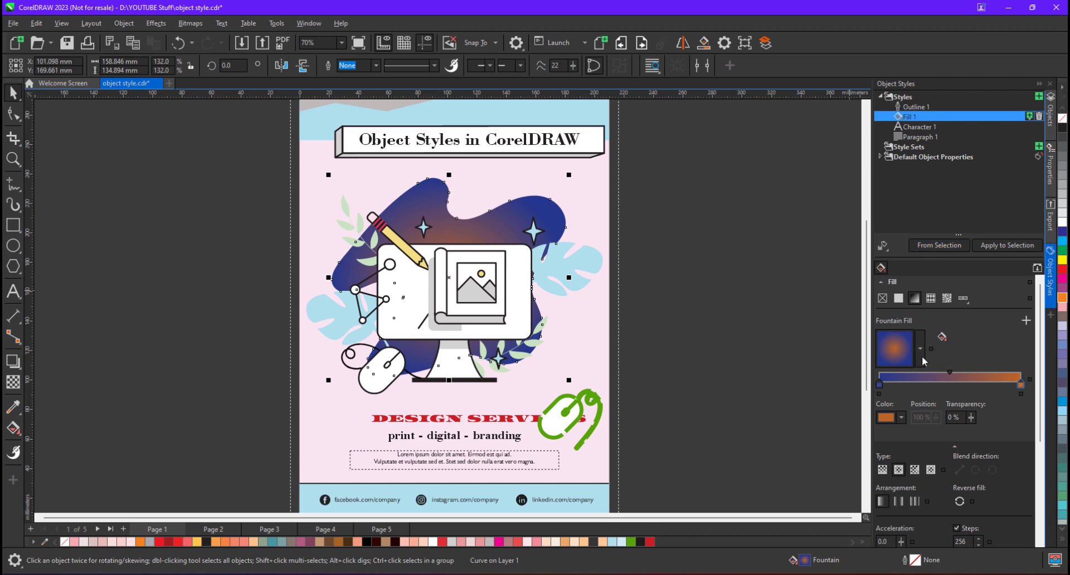
click(879, 384)
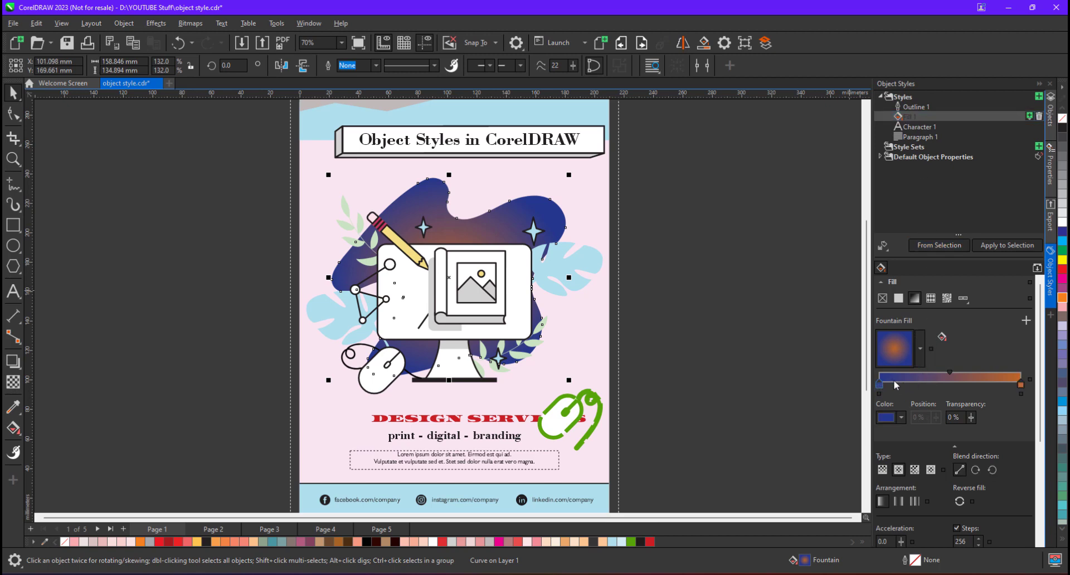
click(901, 417)
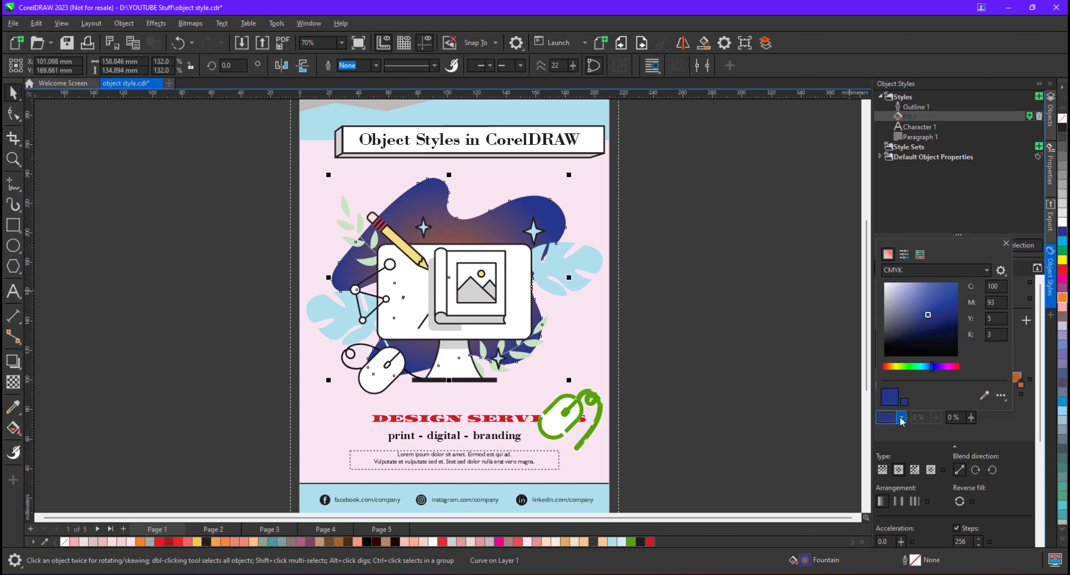
click(912, 366)
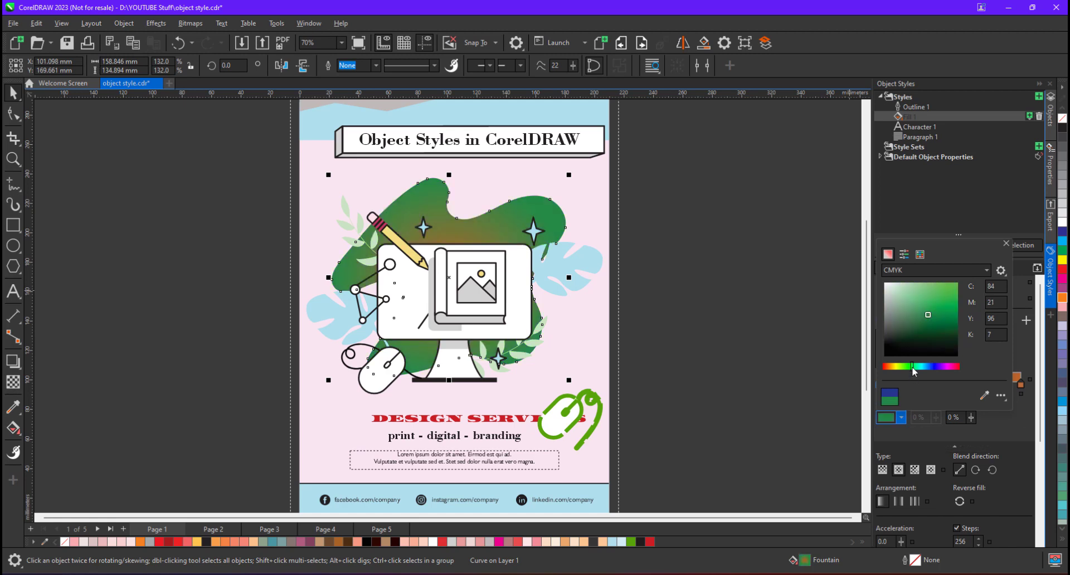
click(828, 346)
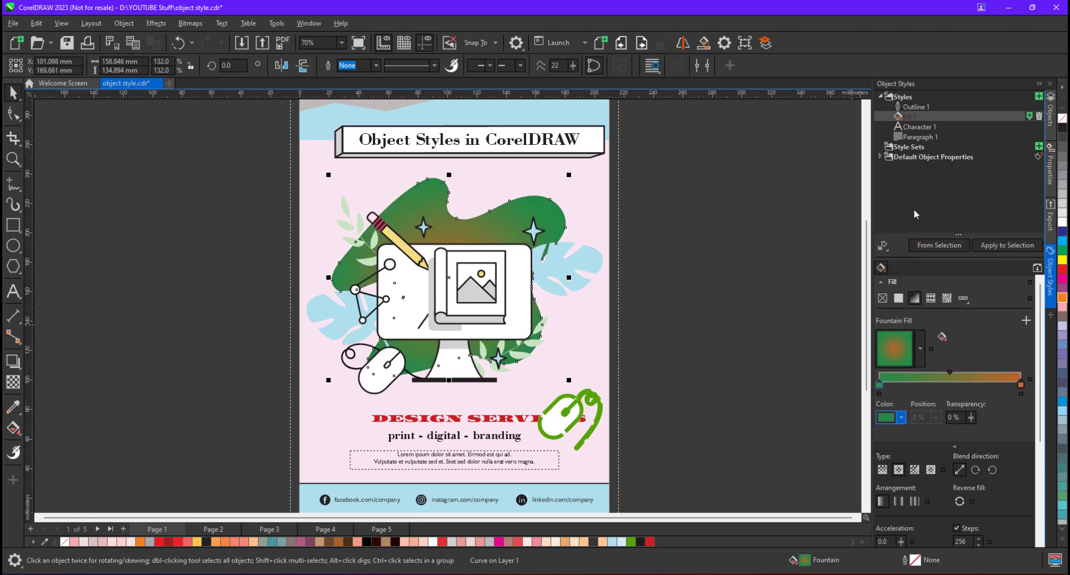
click(362, 531)
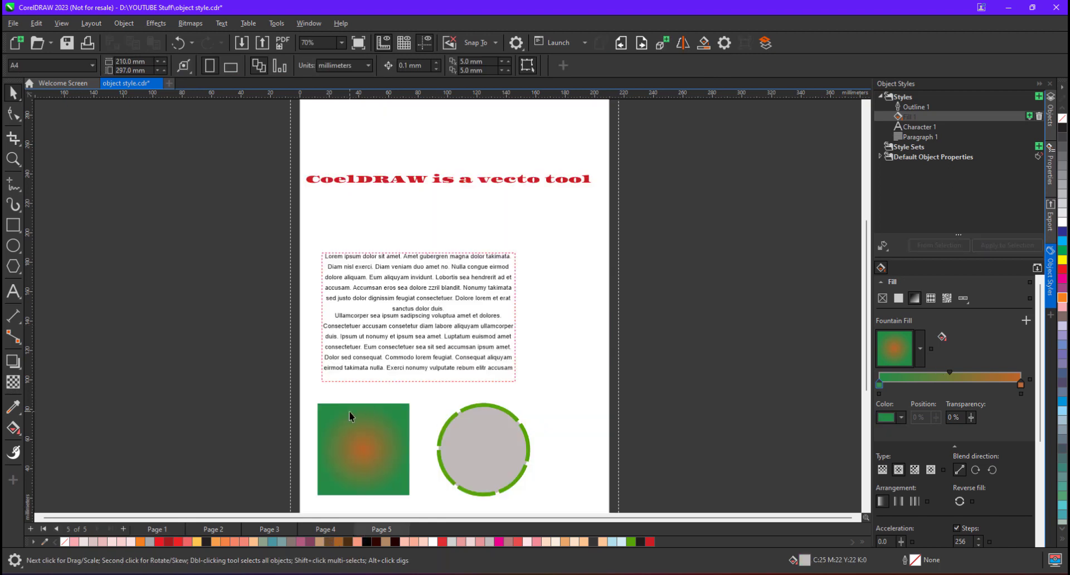
Set the Paragraph 1 style's line spacing to 180% of character height with the Page 5 paragraph text selected.
click(428, 281)
scroll(413, 288, up, 1)
scroll(414, 288, up, 1)
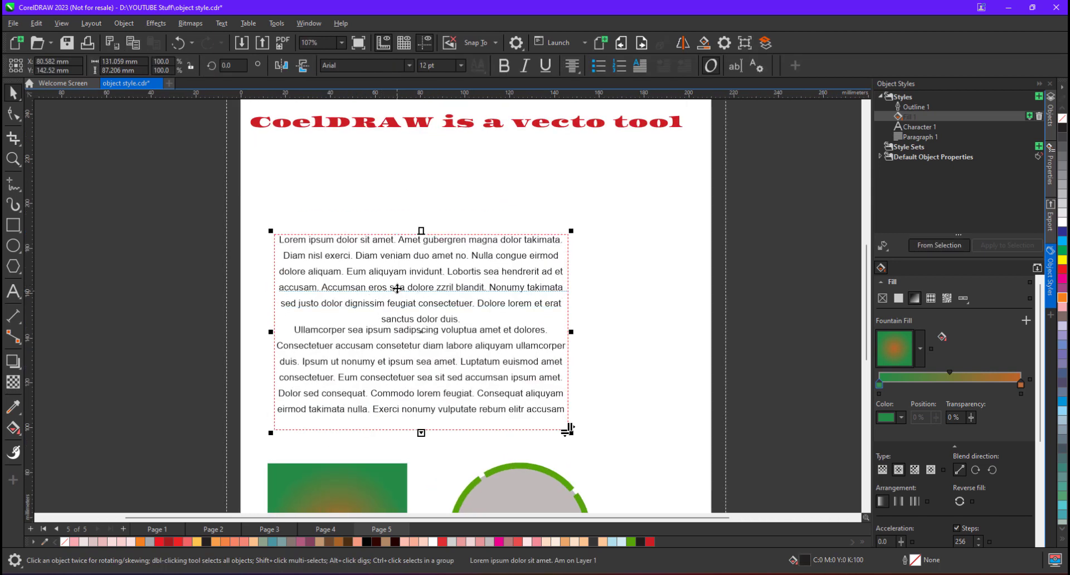
click(916, 140)
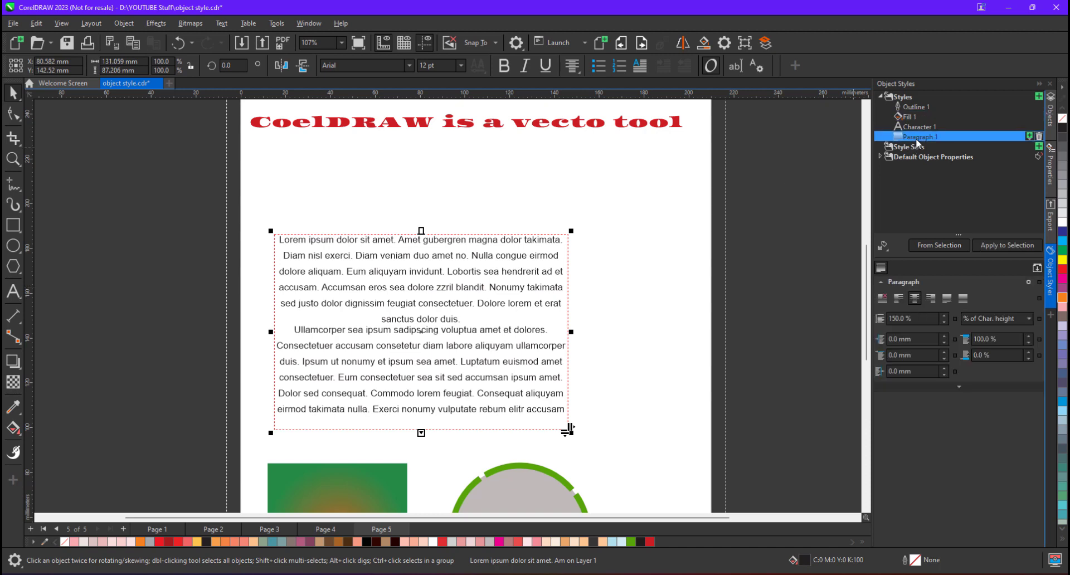
click(891, 319)
double_click(891, 319)
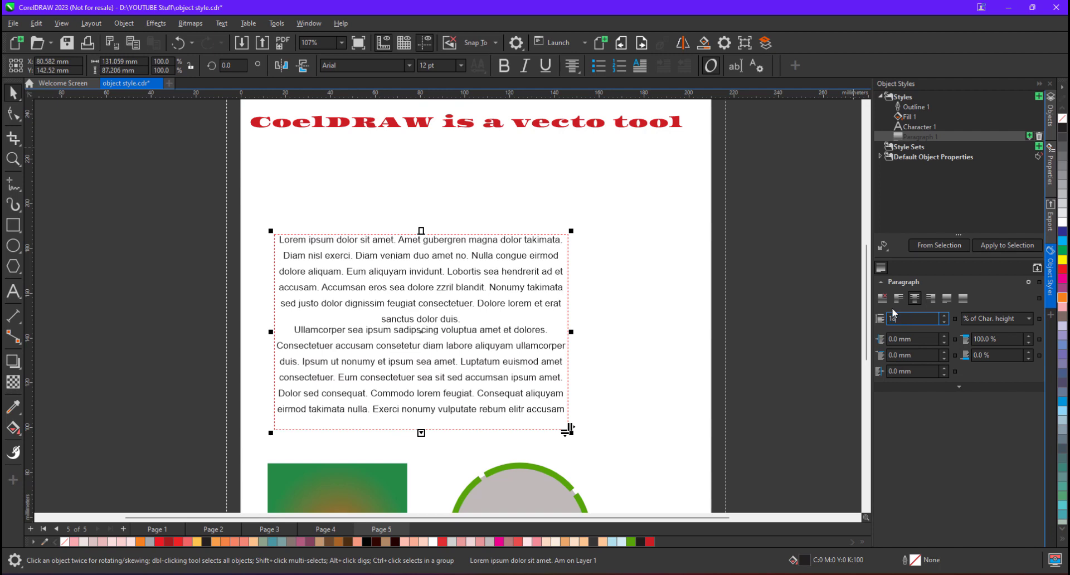
text(180)
key(Return)
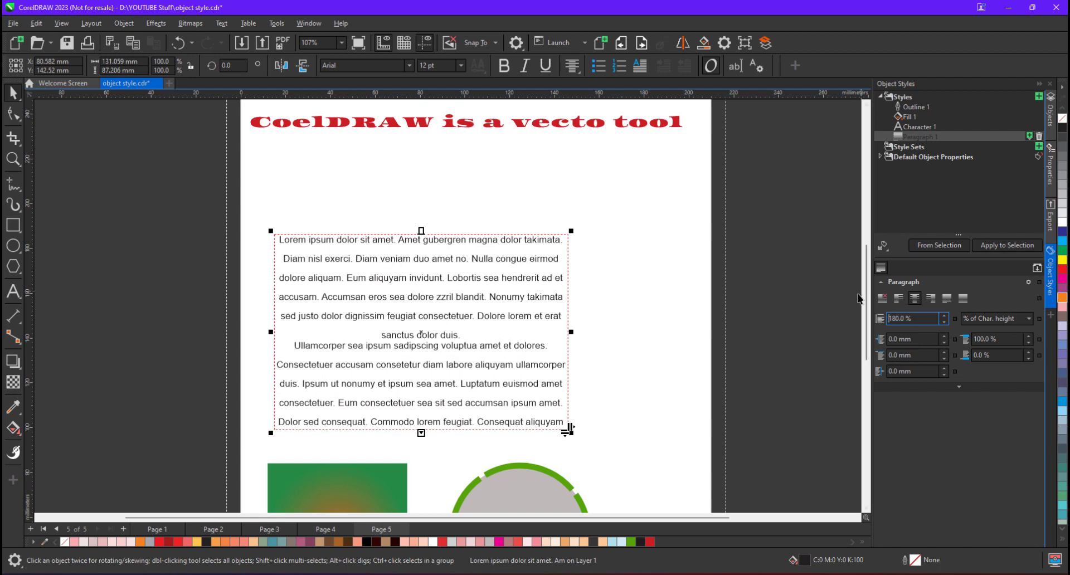
click(700, 287)
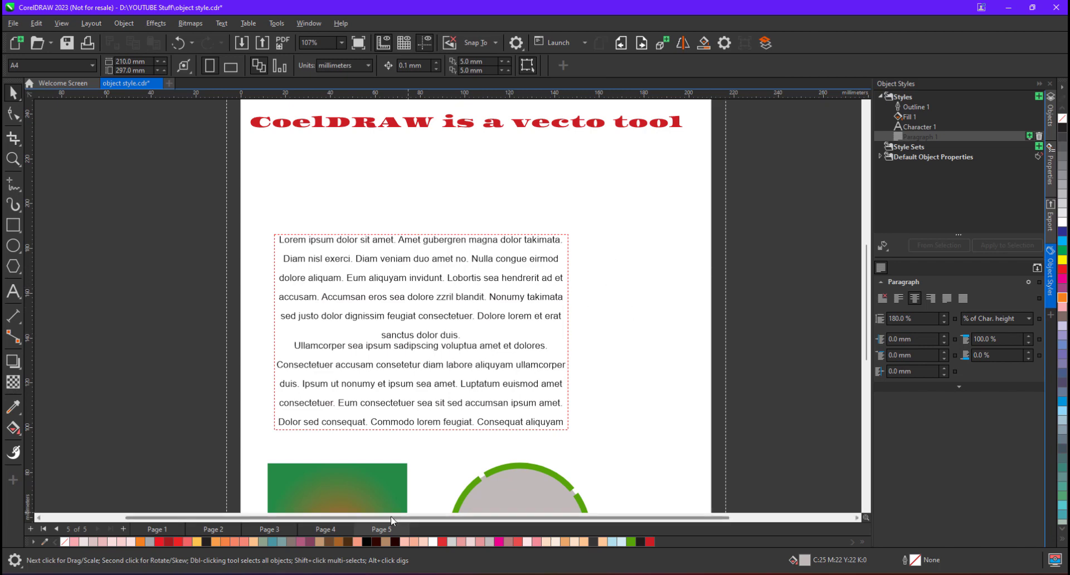
Examine the poster on Page 1 and the line spacing of the about us paragraph on Page 2.
click(174, 529)
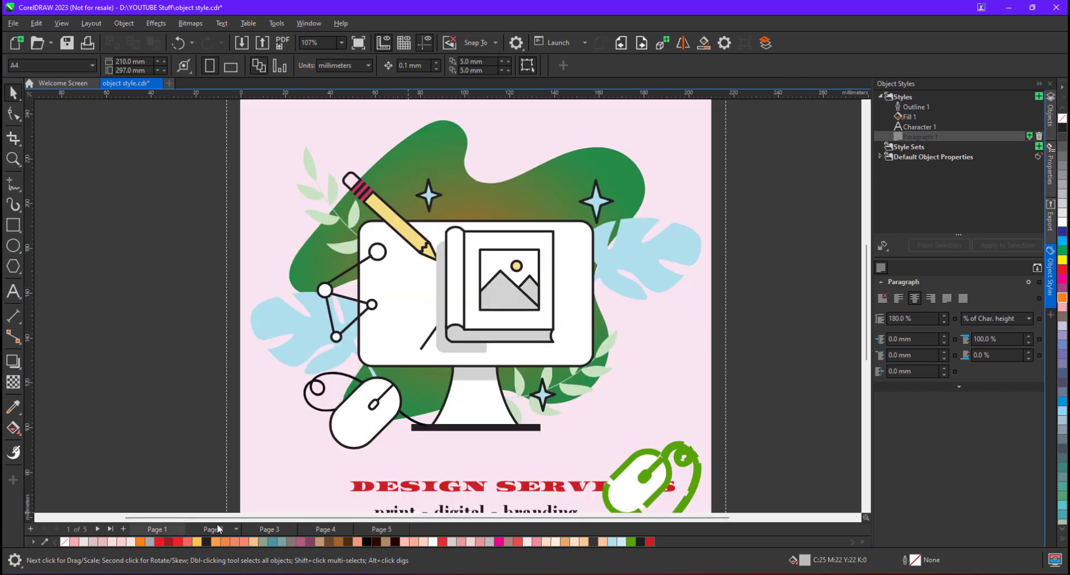
scroll(259, 506, down, 3)
scroll(372, 484, up, 3)
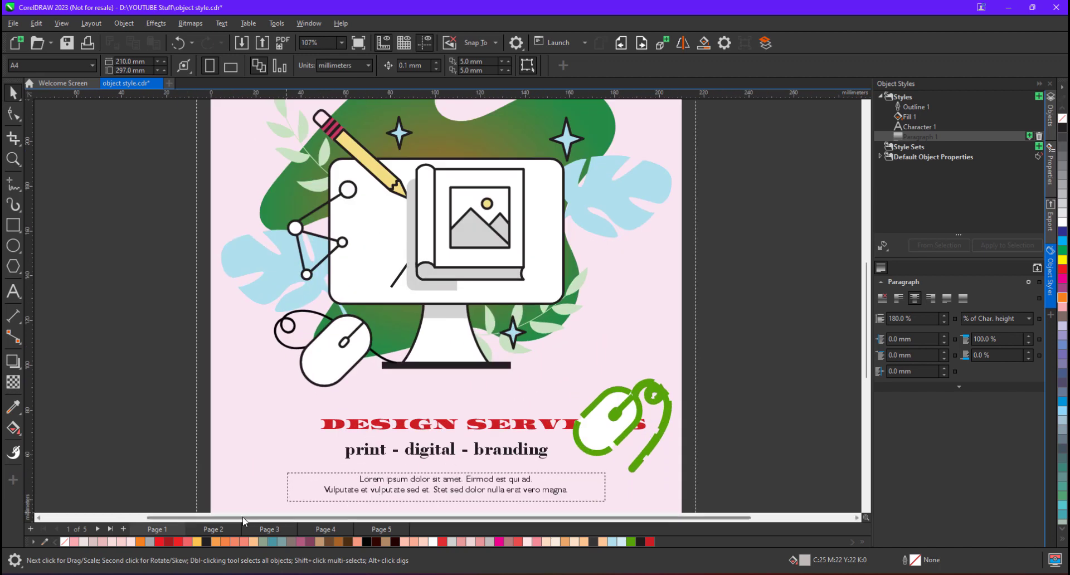
click(213, 529)
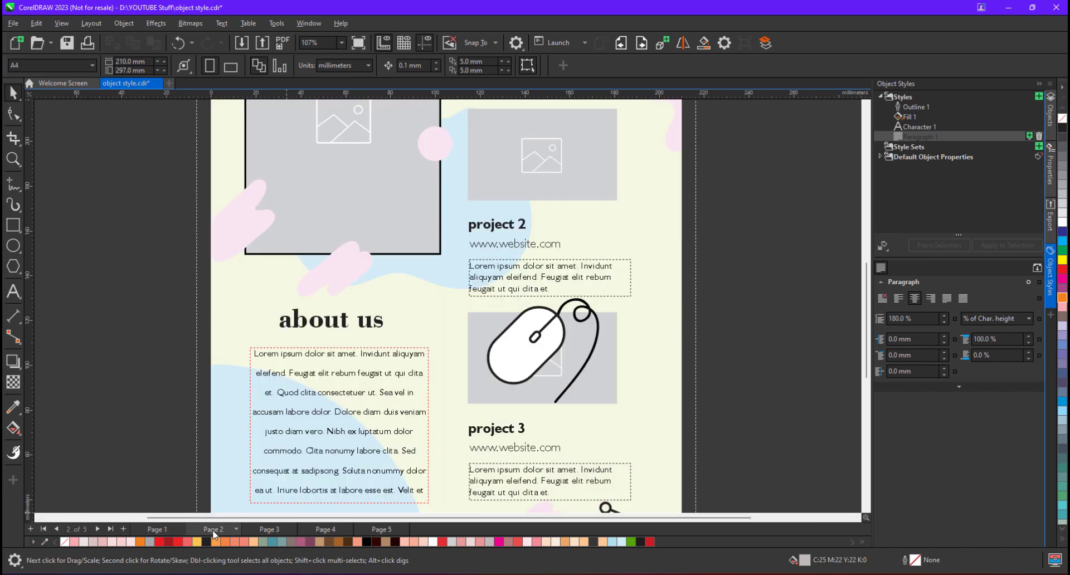
click(358, 375)
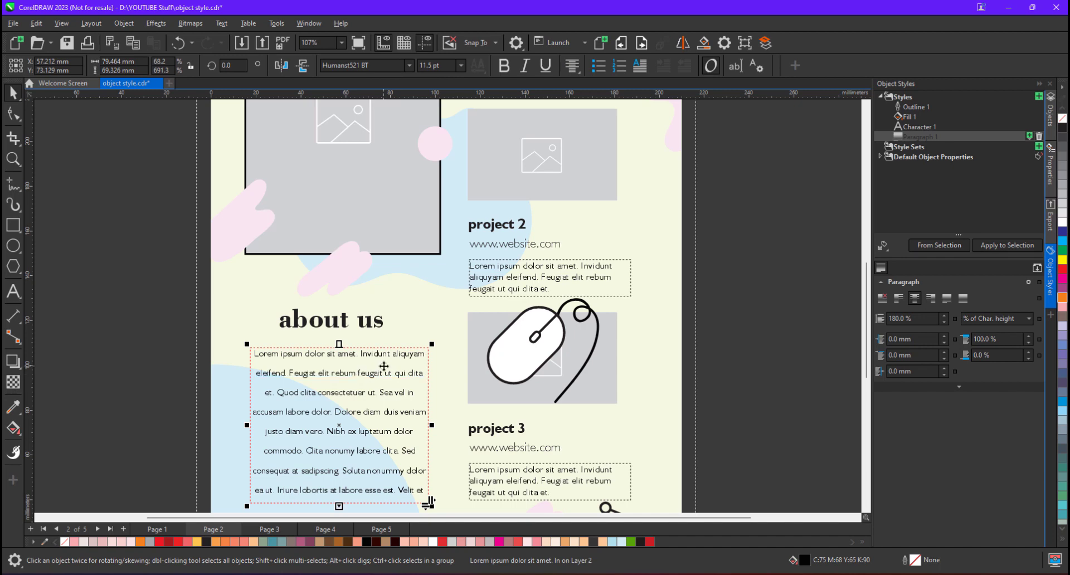
scroll(426, 353, down, 2)
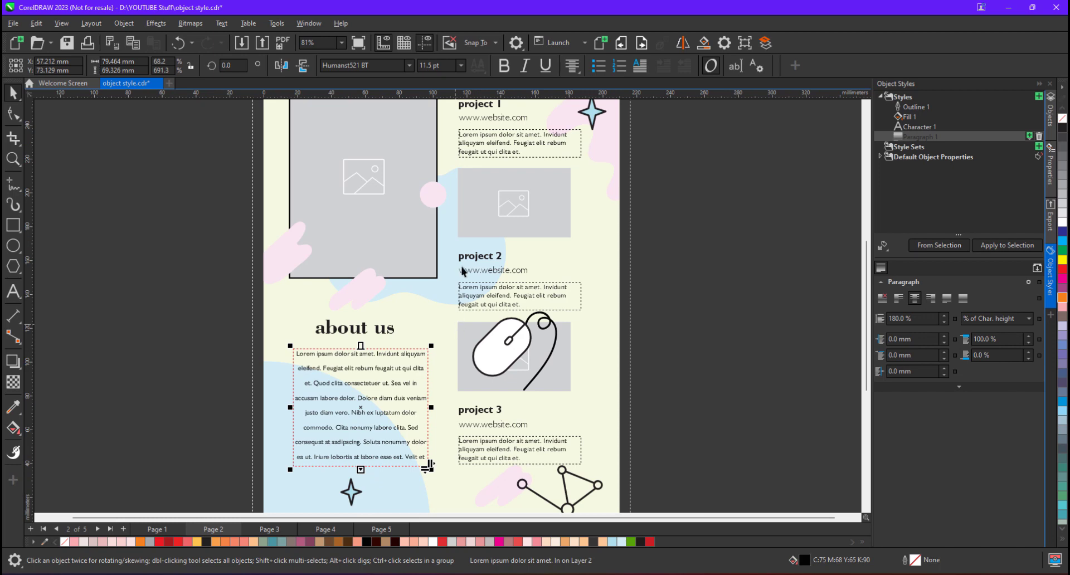
scroll(463, 270, down, 1)
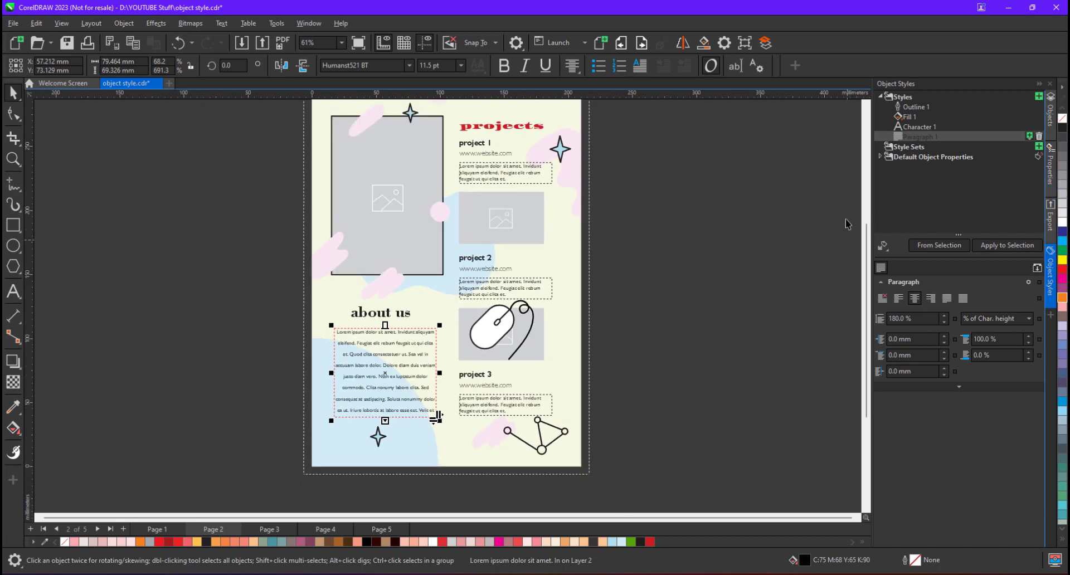